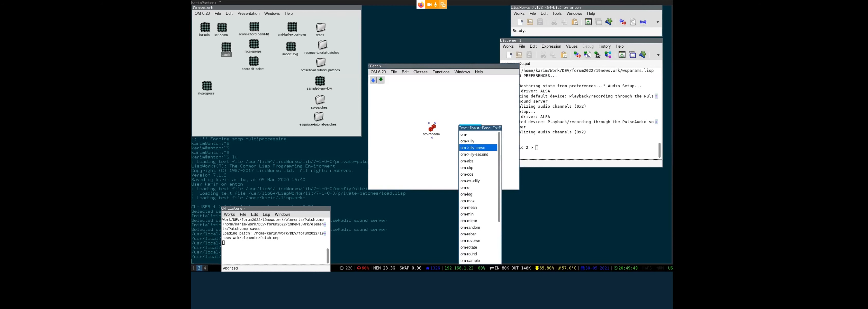
- Create om-mean and voice boxes from the box-name completion list
key("Down")
key("Up")
key("Down")
key("Down")
key("Down")
key("Down")
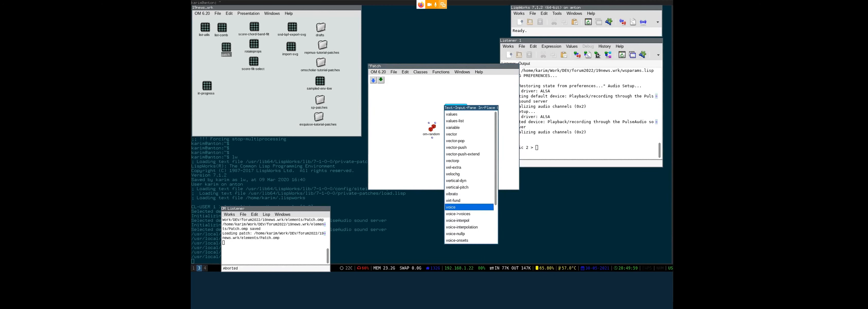
key("Return")
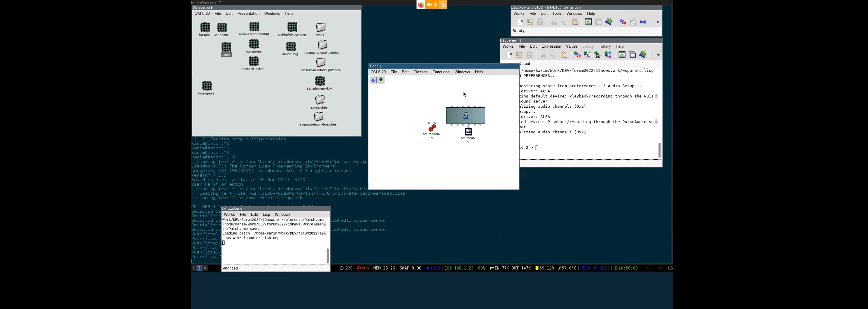
- Move the voice box to the top of the patch and raise the Patch window
left_click_drag(464, 118, 452, 92)
left_click(478, 106)
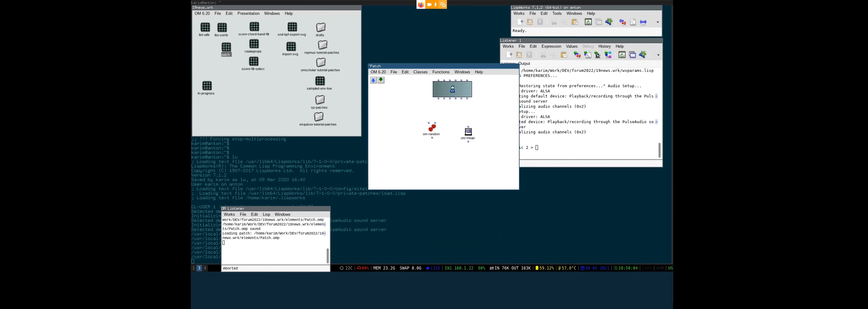
left_click_drag(415, 66, 413, 22)
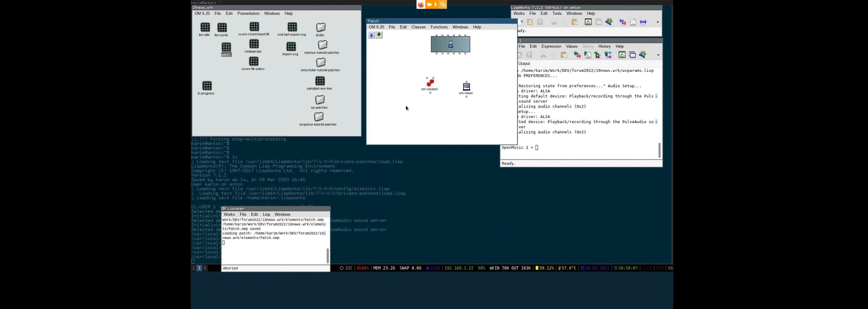
- In the voice score, give the second note a different head shape via the Extra Edition Palette
double_click(451, 44)
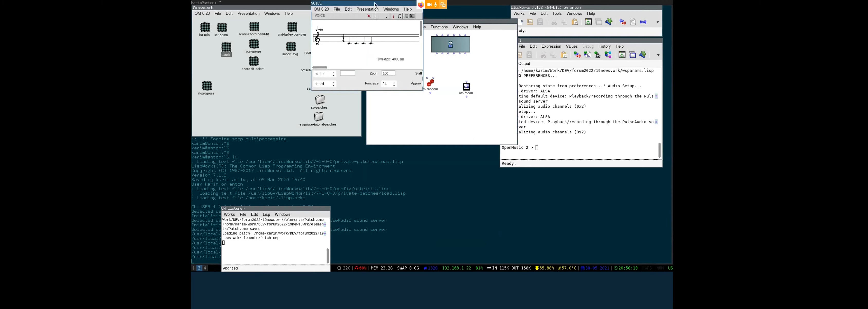
left_click_drag(375, 4, 423, 54)
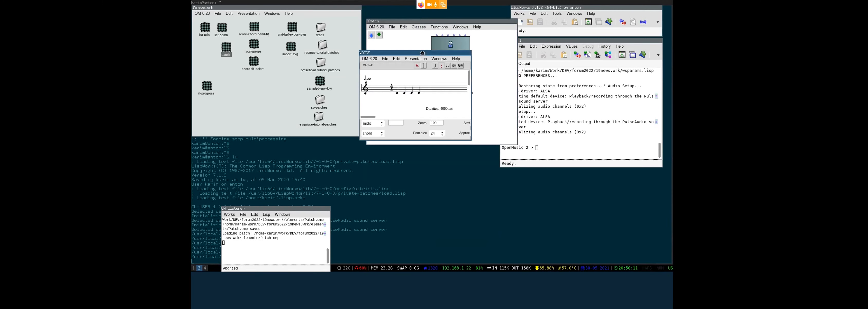
left_click(405, 93)
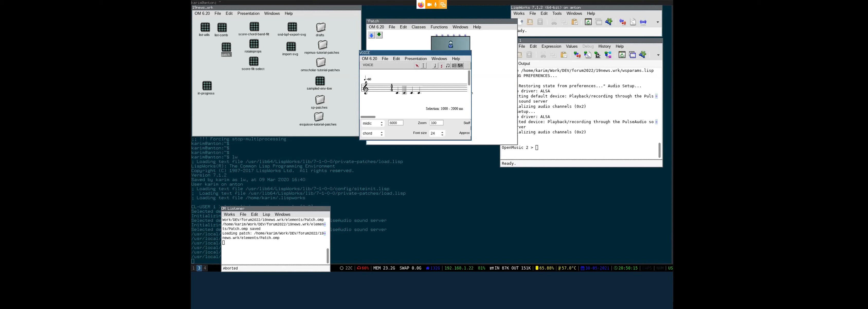
key("ctrl+e")
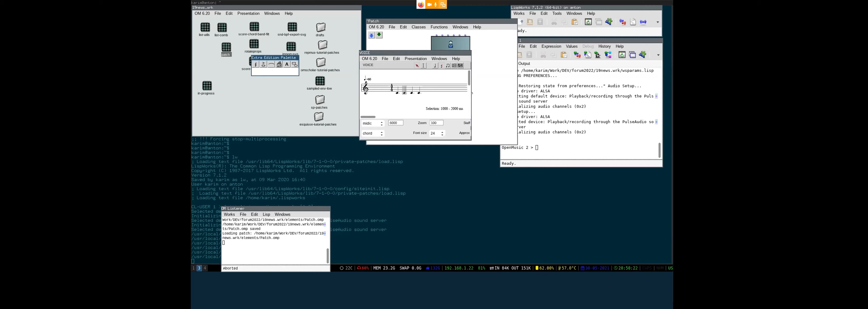
left_click(255, 65)
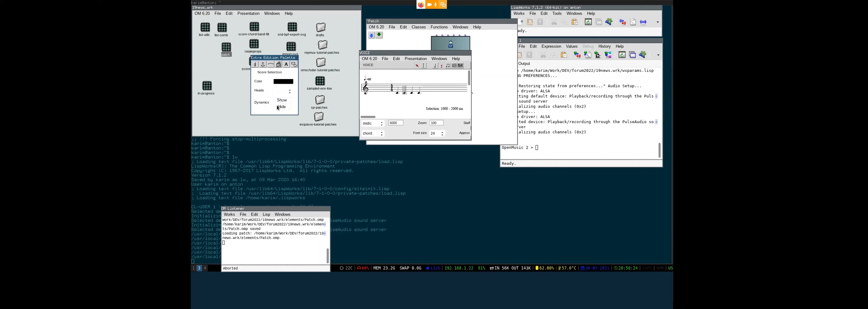
left_click(289, 90)
left_click(279, 134)
- Attach a 'hello!' text extra under the next note and adjust its position
left_click(420, 95)
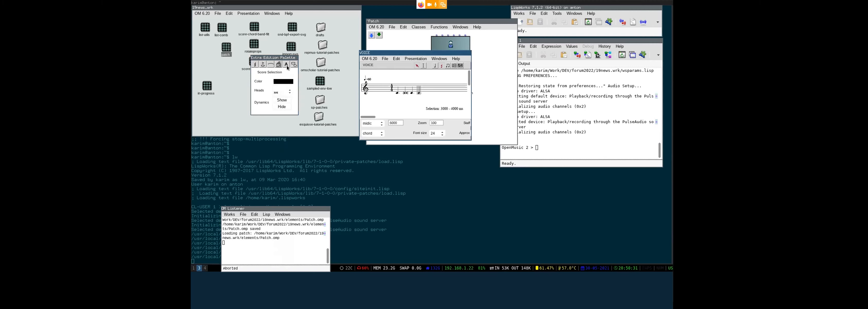
left_click(287, 65)
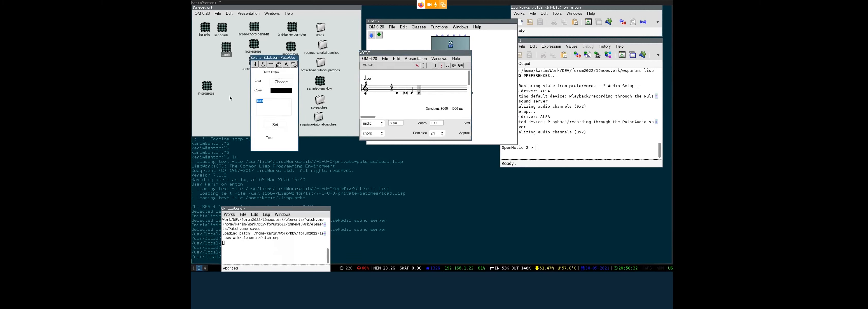
type("hel")
left_click(274, 125)
left_click(420, 106)
left_click(419, 103)
key("Down")
key("Down")
key("Up")
key("Up")
key("Up")
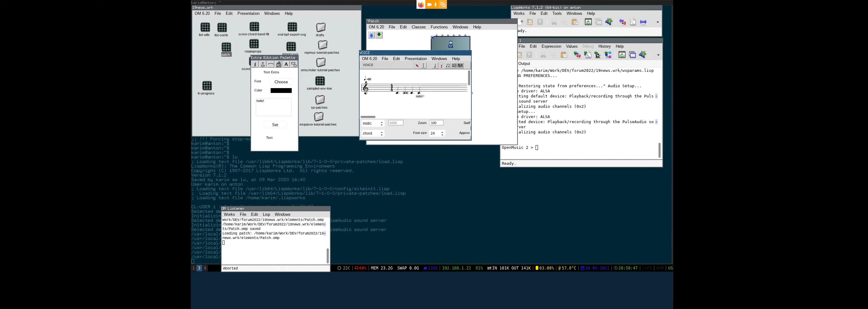
- Close the Extra Edition Palette and select the first measure
left_click(291, 58)
key("super+shift+q")
left_click(383, 109)
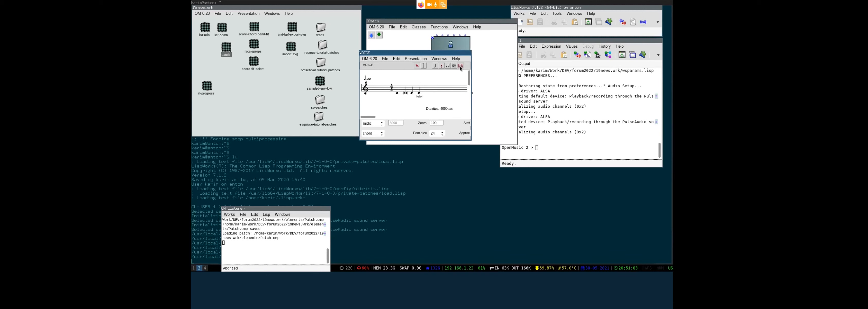
left_click(460, 65)
left_click(406, 87)
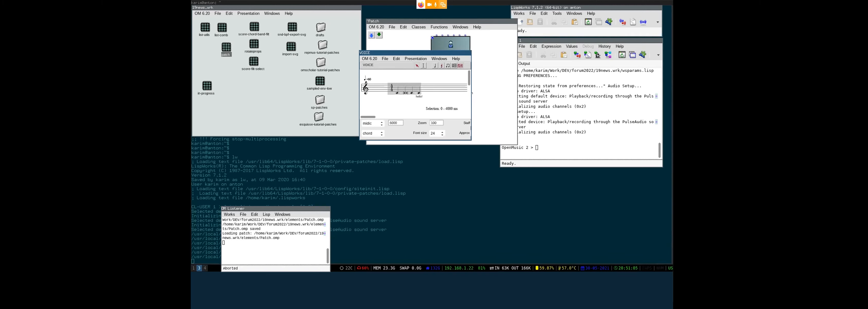
- Select the 0–4000 ms time range and open its Tempo Editor
key("t")
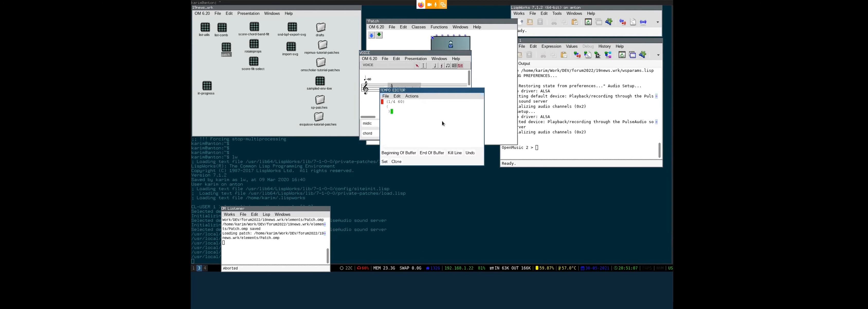
left_click_drag(441, 119, 561, 147)
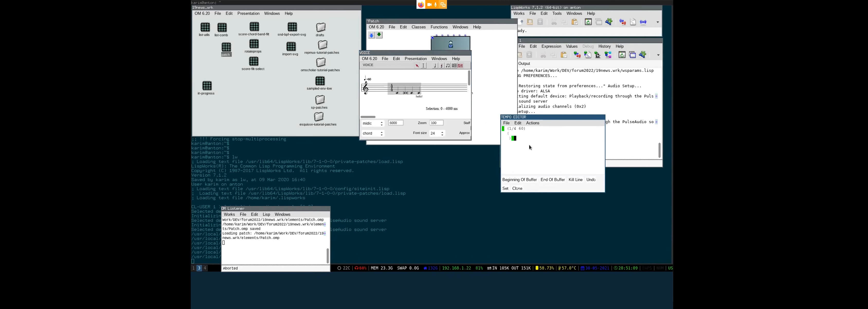
key("ctrl+w")
left_click(426, 103)
left_click(423, 66)
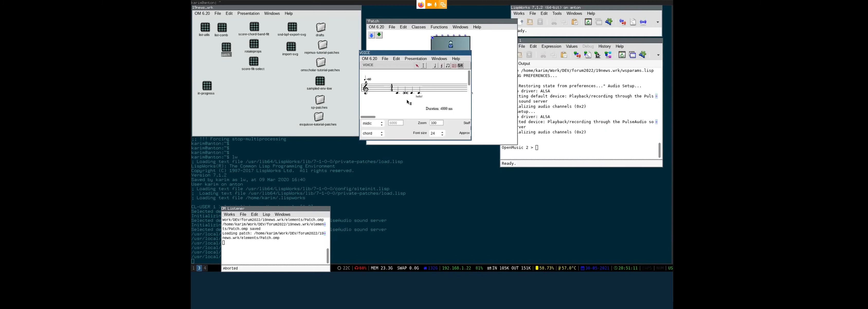
left_click(410, 90)
key("t")
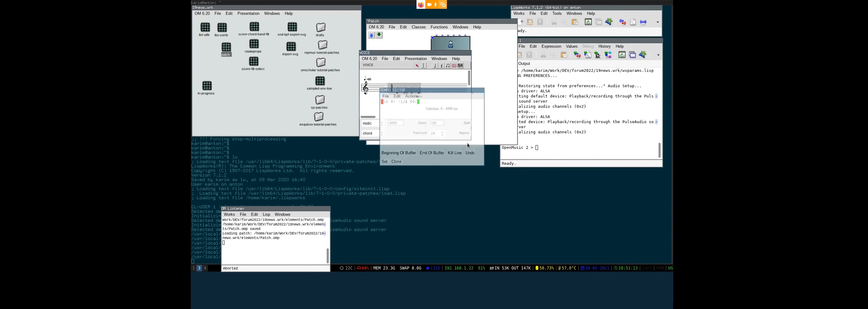
left_click_drag(418, 120, 489, 128)
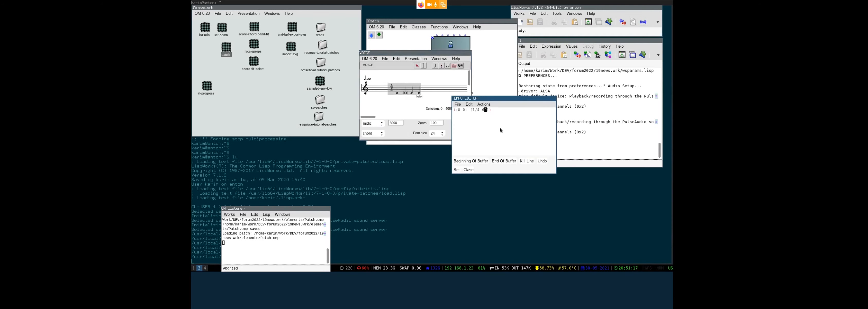
- Change the tempo to ((0 1) (1/4 75)) and apply it to the score
key("Left")
key("Left")
key("Left")
key("Left")
key("Left")
key("Left")
key("Left")
key("Left")
key("BackSpace")
type("1")
key("Right")
key("BackSpace")
key("BackSpace")
type("75")
left_click(457, 170)
key("super+shift+q")
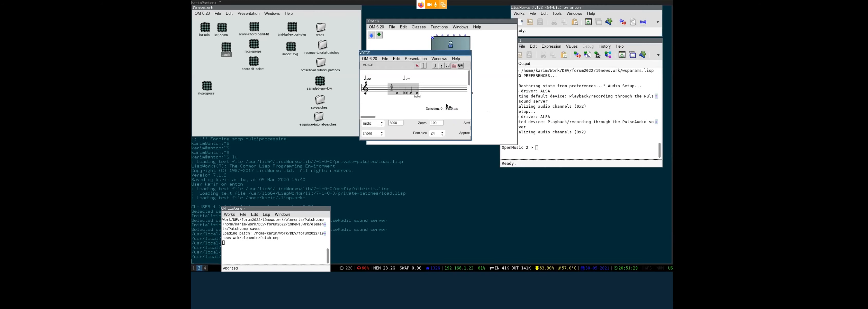
- Set a new tempo of 45 at the last note, then close the VOICE score editor
left_click(446, 103)
left_click(442, 66)
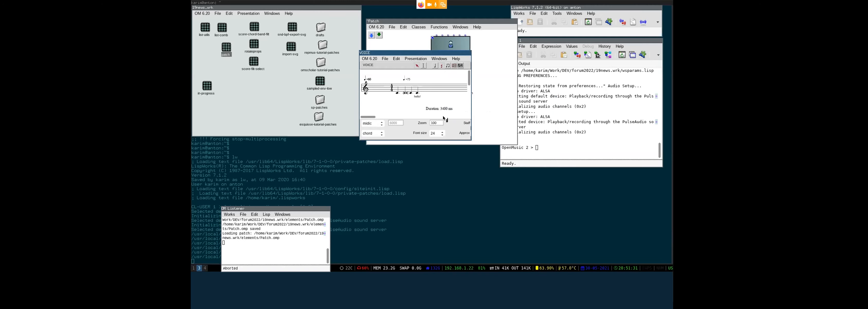
left_click(418, 94)
key("shift+t")
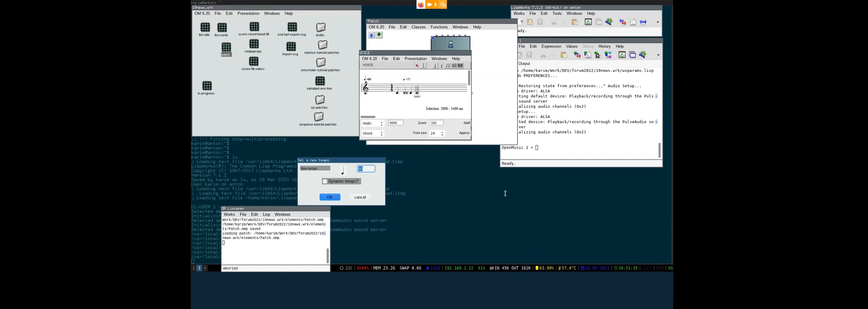
left_click_drag(367, 161, 546, 91)
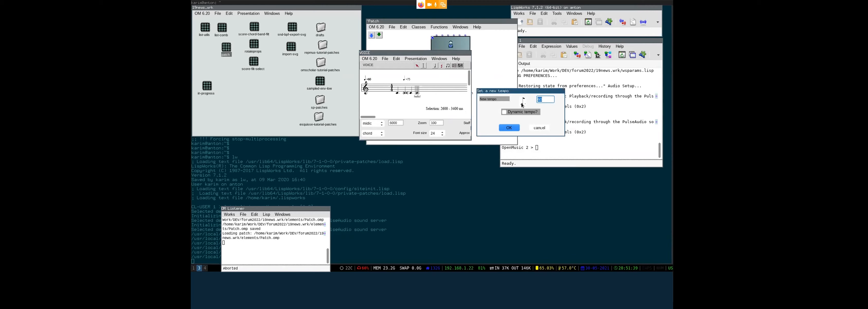
left_click(546, 99)
left_click_drag(548, 100, 535, 99)
type("45")
left_click(507, 127)
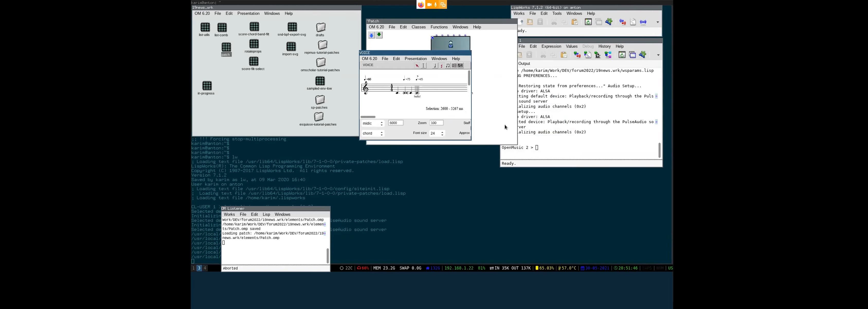
left_click(453, 102)
key("ctrl+w")
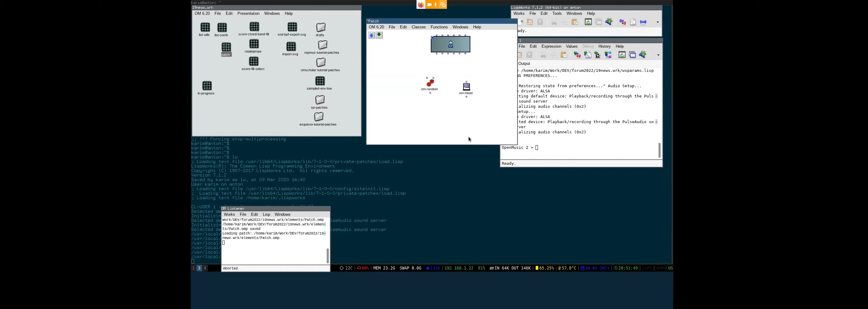
- Open and enlarge the om-random help patch
left_click(433, 114)
left_click(427, 84)
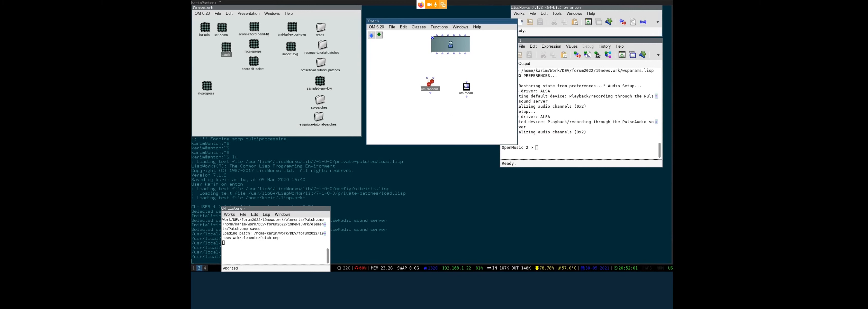
key("t")
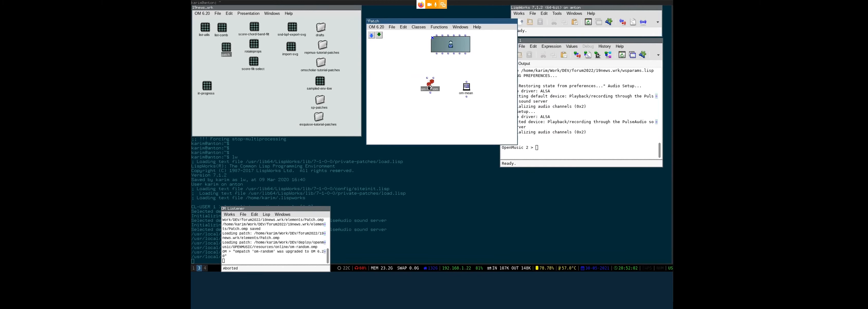
left_click_drag(262, 64, 342, 141)
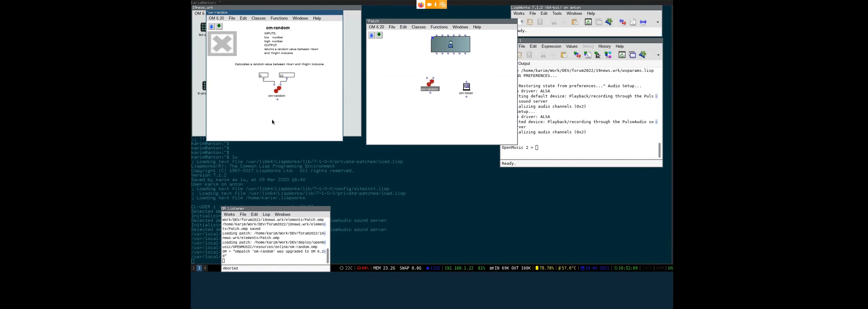
- Create an om+ box below om-random and om-mean, closing the Arithmetic Modules help
double_click(413, 117)
type("om")
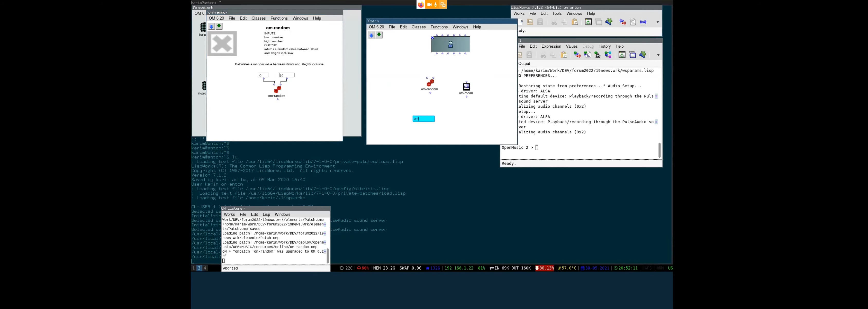
key("Down")
key("Down")
key("Return")
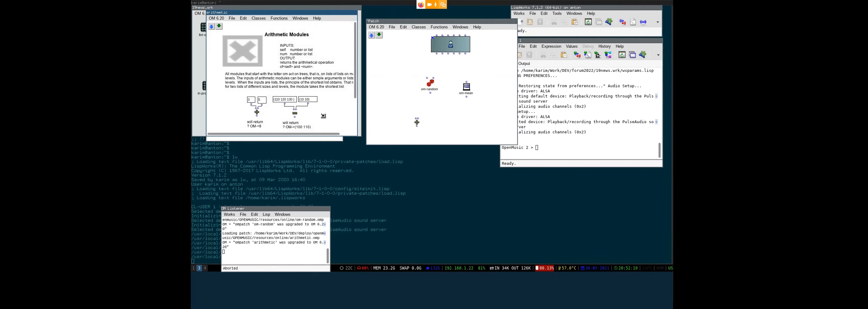
left_click_drag(324, 116, 369, 175)
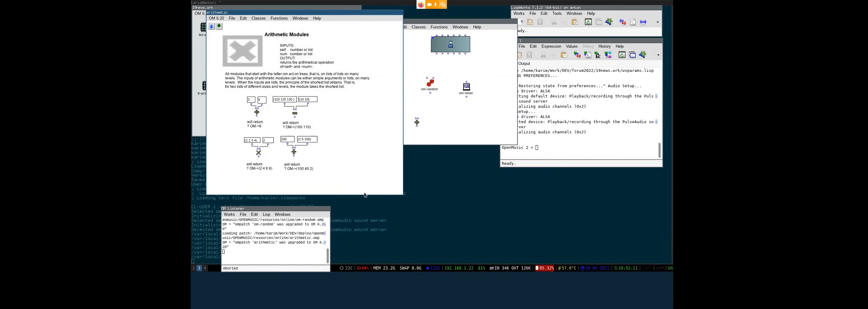
key("ctrl+w")
key("ctrl+w")
- Check the OM+ documentation for the new + box
left_click_drag(402, 109, 439, 136)
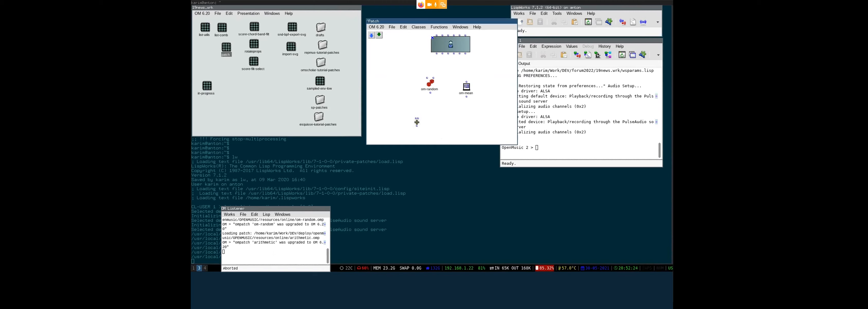
key("d")
key("ctrl+w")
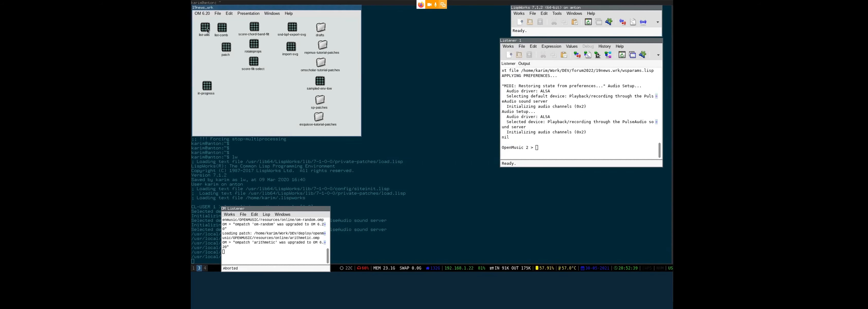
- Open the list-utils patch and enlarge its window
double_click(204, 28)
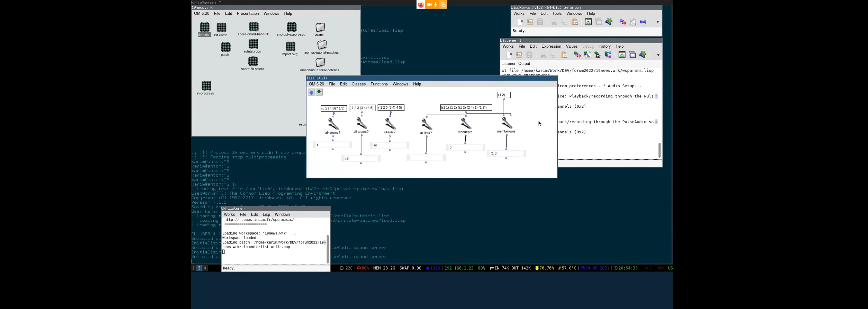
left_click_drag(539, 121, 444, 64)
left_click_drag(449, 112, 438, 127)
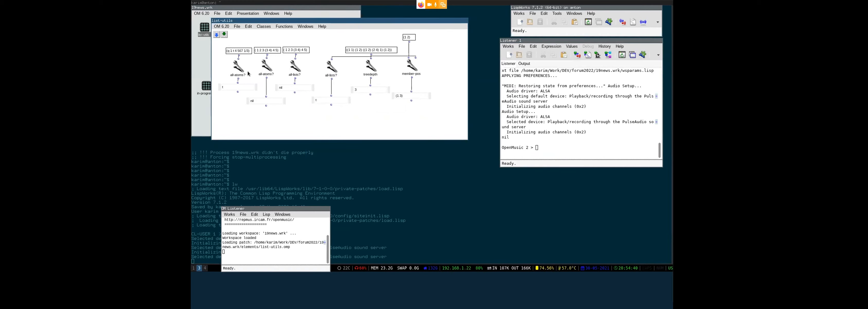
- Inspect the t and nil results of the two all-atoms? tests
left_click(236, 70)
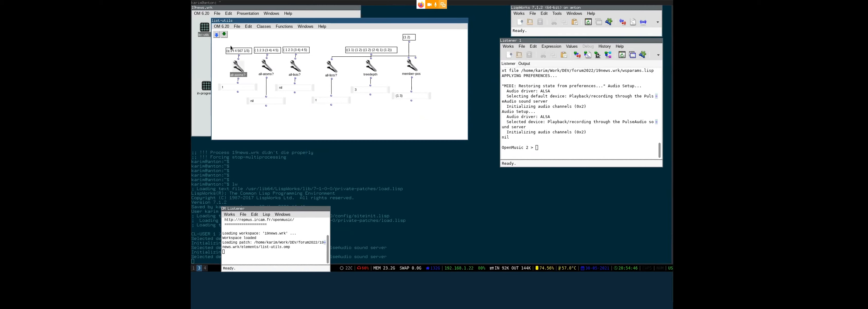
double_click(237, 87)
left_click(241, 94)
left_click(268, 68)
left_click(266, 105)
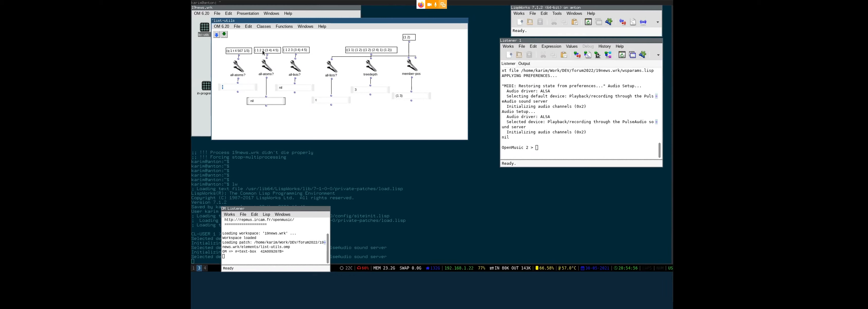
left_click(295, 104)
- Edit the list feeding all-lists? and commit it
left_click(294, 94)
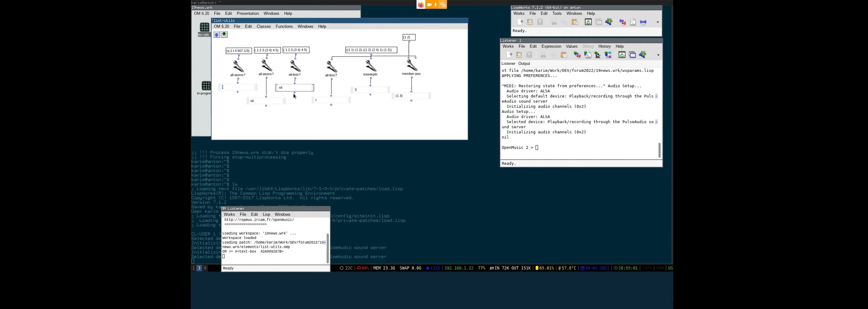
left_click(300, 54)
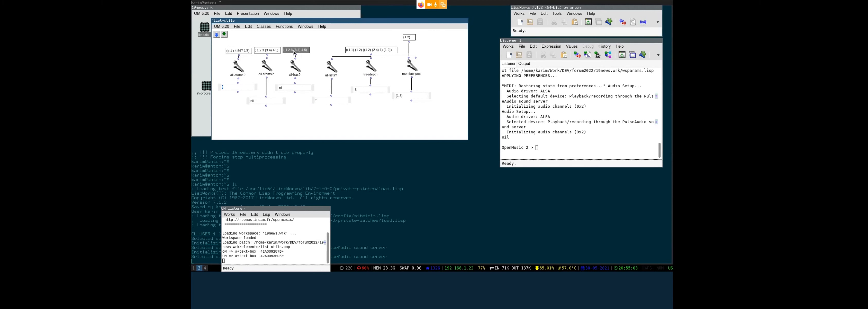
left_click_drag(285, 52, 288, 52)
double_click(301, 50)
left_click(301, 49)
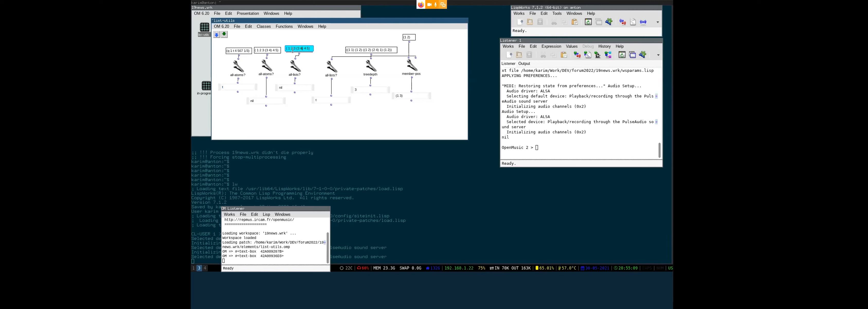
key("Return")
left_click(355, 128)
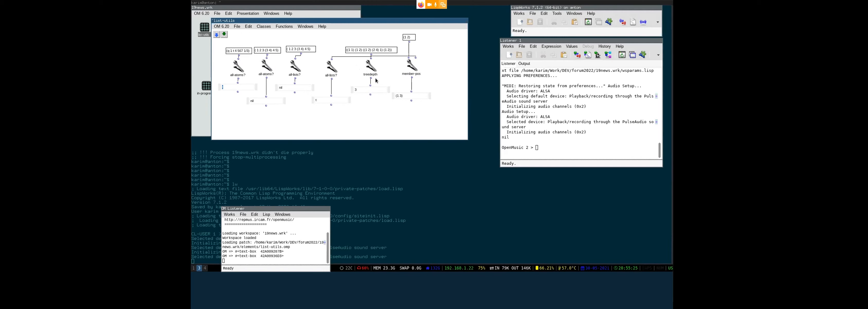
- Edit the nested list feeding treedepth and evaluate treedepth to get 3
double_click(365, 50)
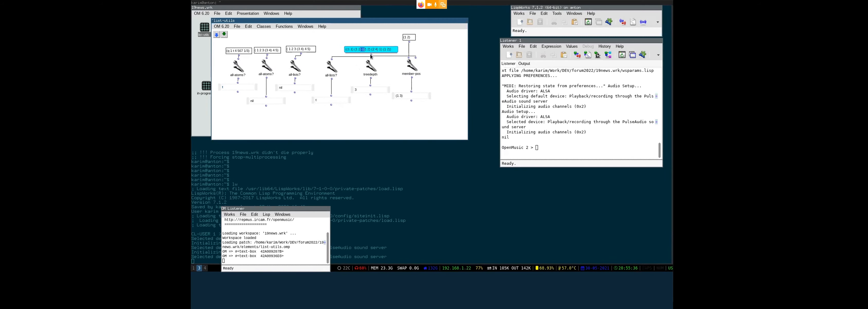
left_click(371, 54, "ctrl")
left_click(472, 140)
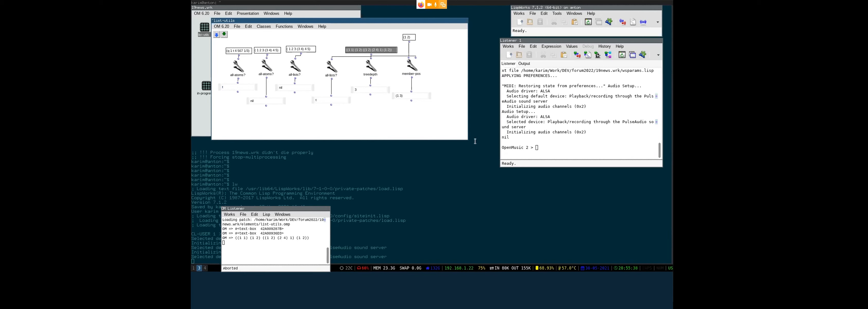
double_click(264, 238)
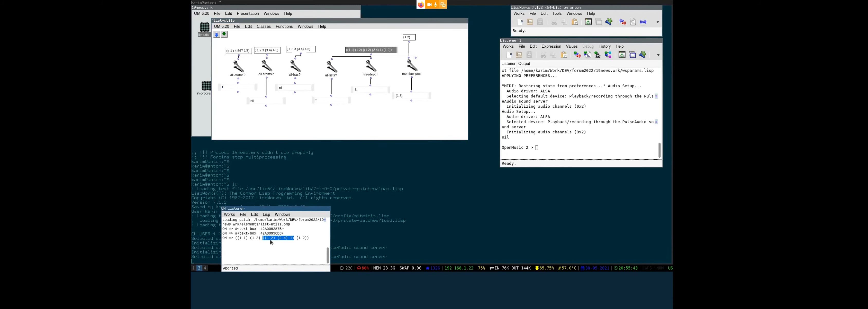
left_click(374, 111)
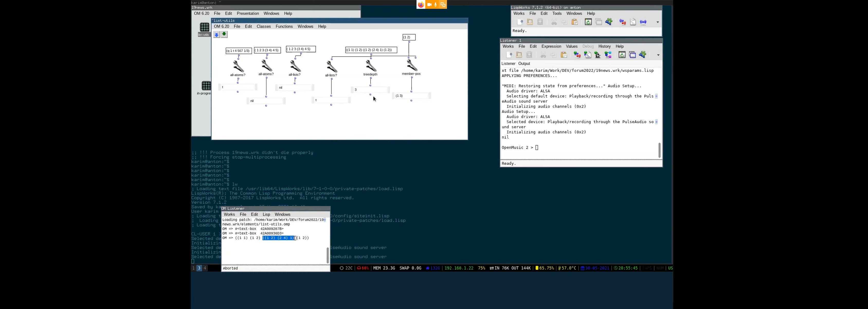
left_click(369, 95)
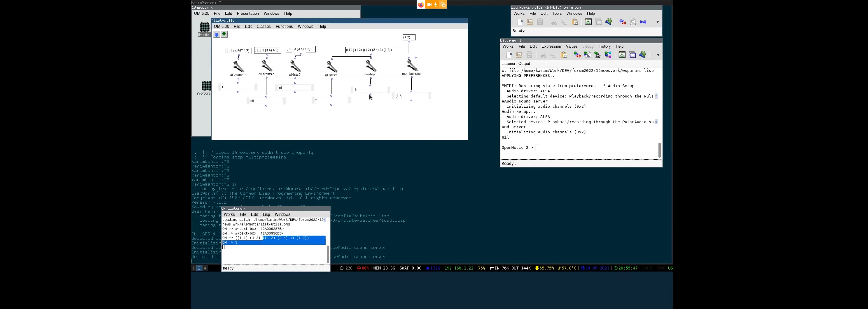
- Edit the (1 2) item box and evaluate member-pos, returning (1 3)
left_click(416, 69)
left_click(438, 71)
left_click_drag(380, 51, 370, 45)
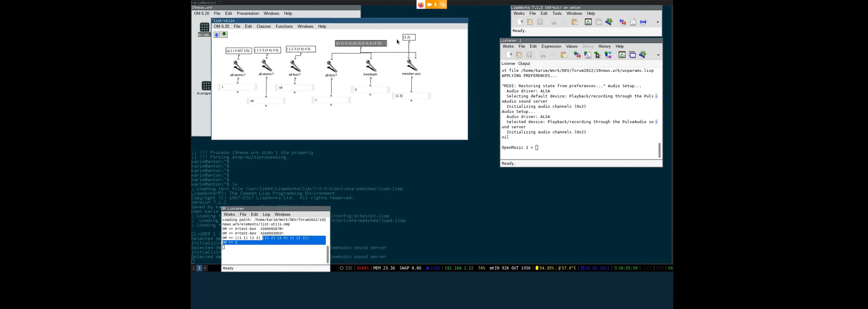
left_click(412, 39)
double_click(411, 38)
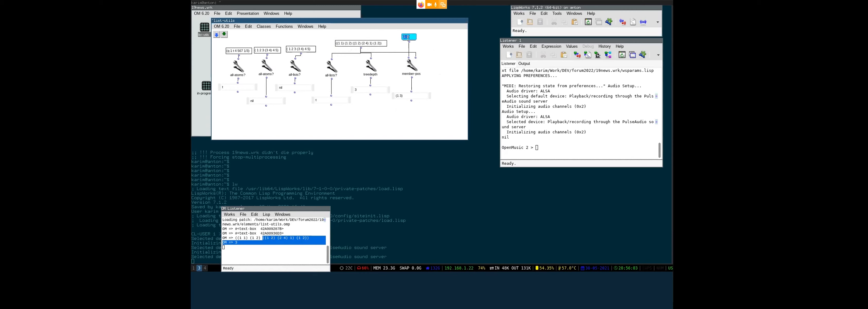
left_click(426, 116)
left_click(411, 101)
left_click(423, 113)
- Change member-pos's item to 1, connect the (1 2 3 (3 4) 4 5) list, get (0), and close
double_click(412, 37)
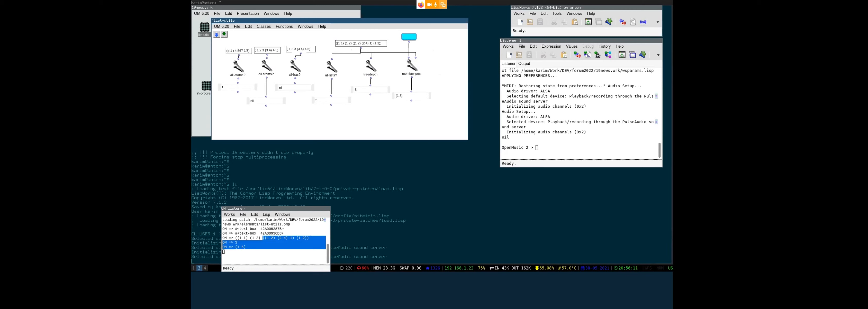
left_click(442, 36)
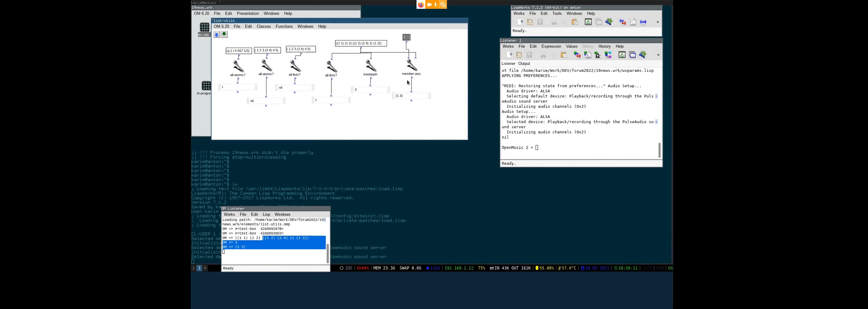
left_click(411, 100)
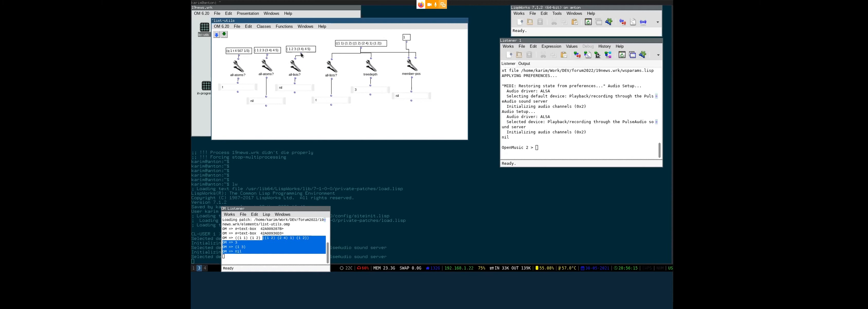
left_click_drag(301, 56, 416, 58)
left_click(411, 100)
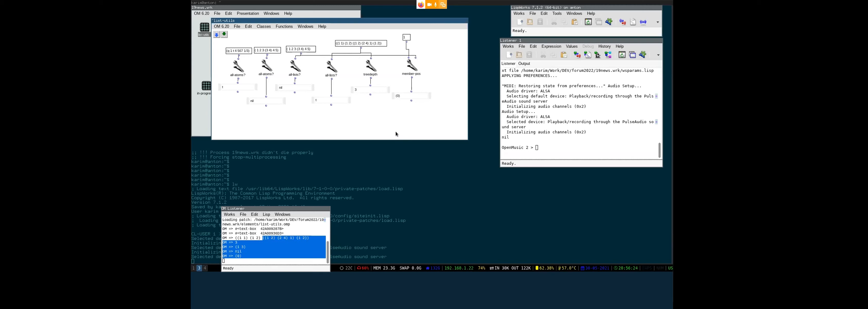
key("ctrl+w")
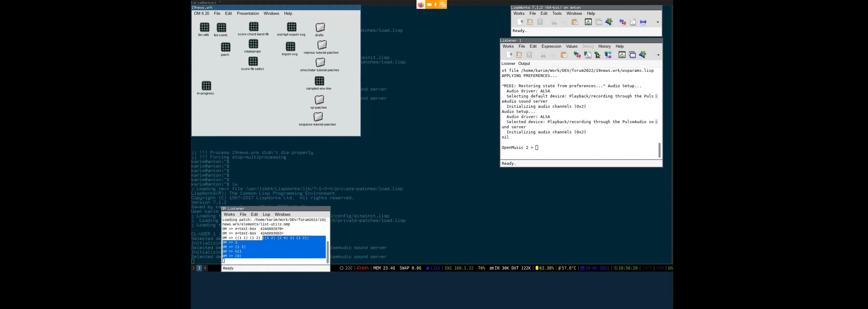
- Open list-comb, evaluate remove-nth to print (0 3 4), and evaluate the (0 1 "toto" 2 3 4) list
double_click(221, 29)
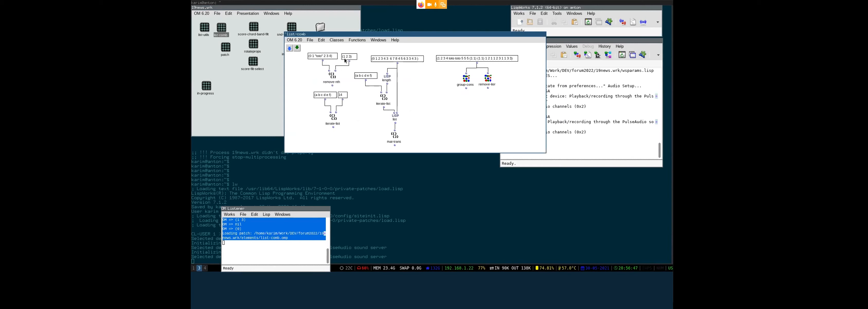
left_click(331, 79)
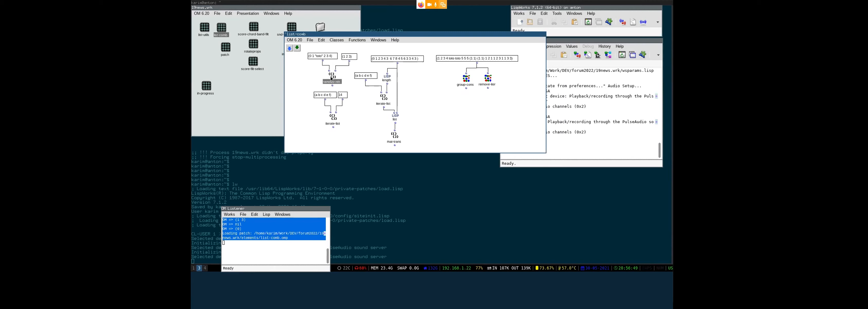
key("v")
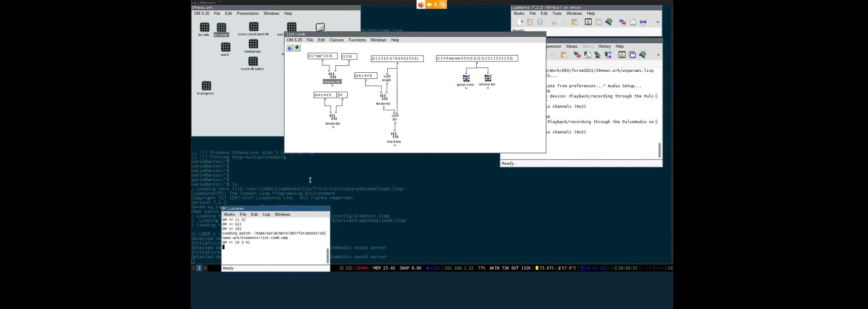
left_click(342, 103)
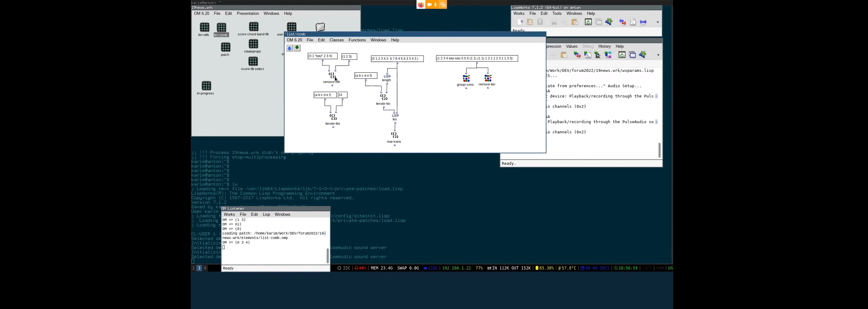
left_click(323, 60, "ctrl")
left_click(323, 60, "ctrl")
- Nudge the (a b c d e f) box and evaluate iterate-list to print the repeated list
left_click_drag(326, 95, 305, 95)
left_click(353, 119)
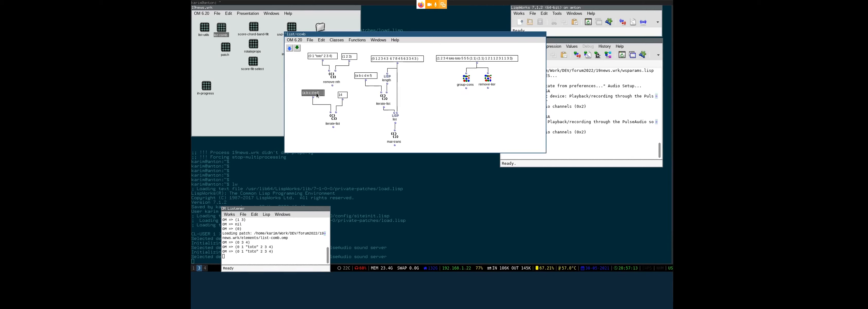
left_click(332, 123)
key("v")
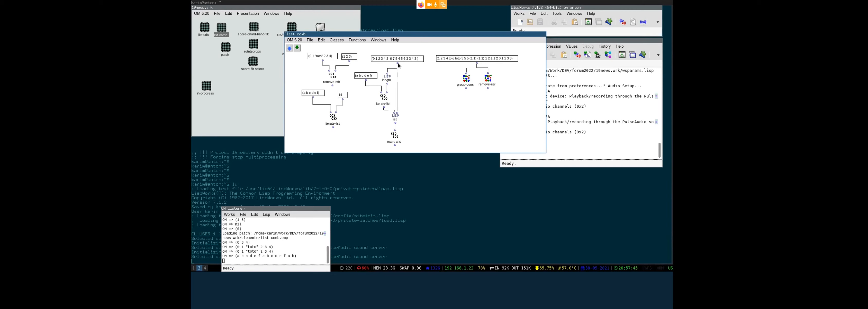
- Evaluate length to print 16 and mat-trans to print the paired lists
left_click(387, 85, "ctrl")
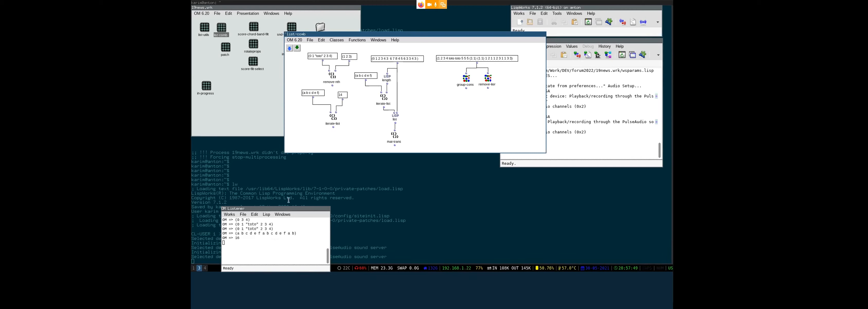
left_click(235, 233)
left_click(406, 92)
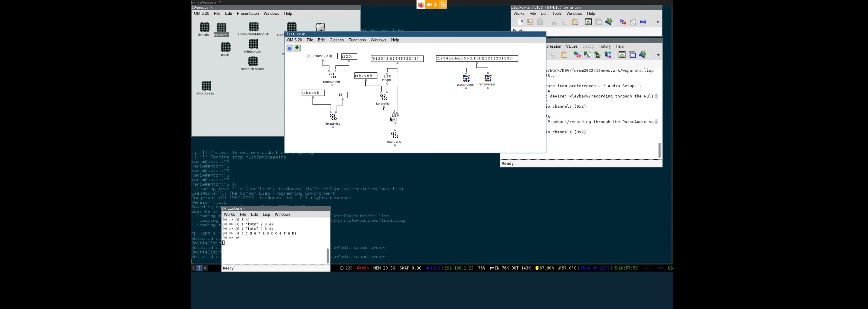
left_click(395, 145, "ctrl")
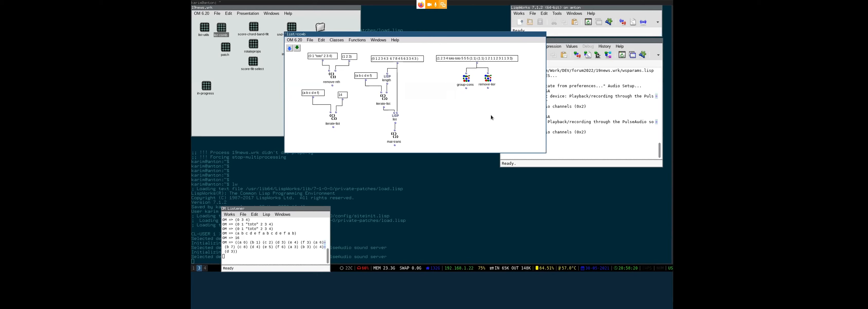
- Evaluate group-cons and widen the Listener to fit long results
left_click(466, 85)
key("v")
left_click_drag(294, 262, 442, 269)
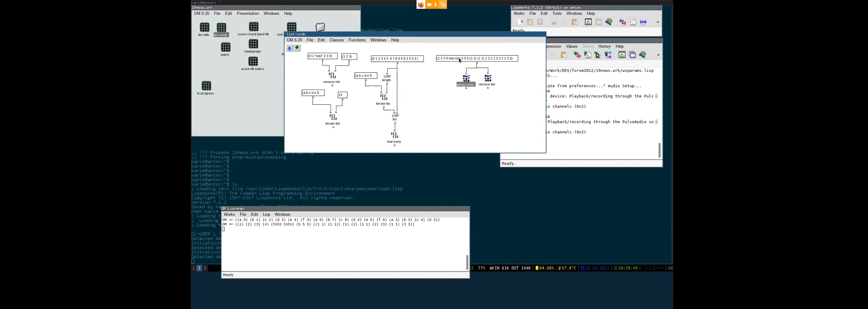
left_click(489, 79)
left_click_drag(489, 80, 498, 81)
left_click(487, 78)
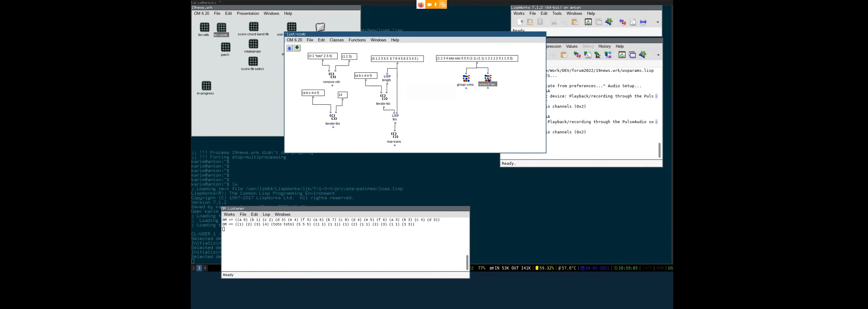
key("v")
- Inspect the long input list unchanged, then close list-comb back to the 19news workspace
double_click(465, 58)
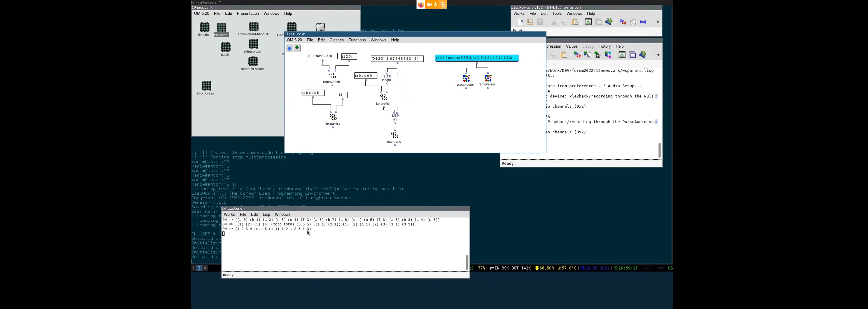
left_click(492, 90)
left_click(488, 112)
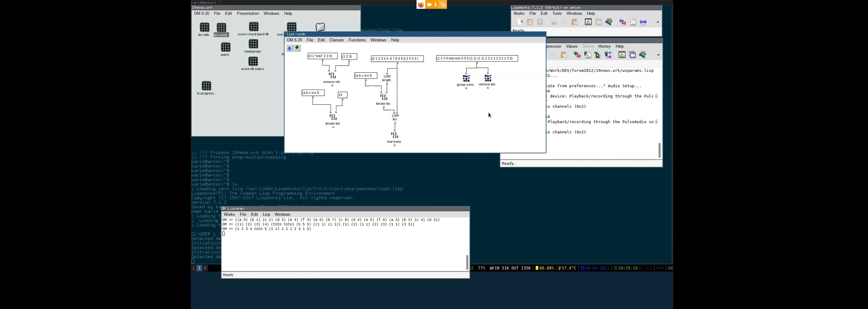
key("ctrl+w")
left_click(258, 107)
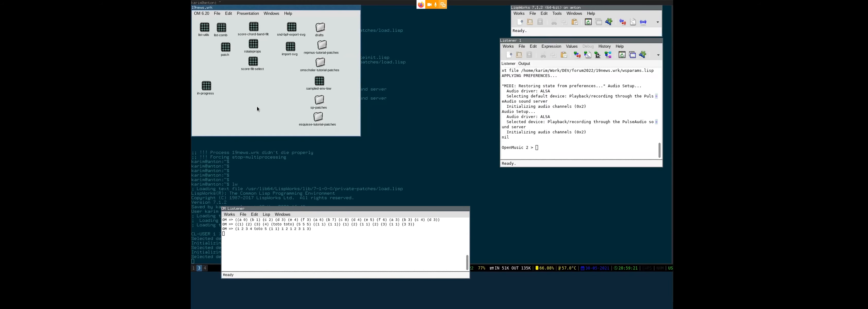
- Open the score-chord-band-filt patch and the top CHORD-SEQ in its editor
left_click_drag(225, 46, 218, 46)
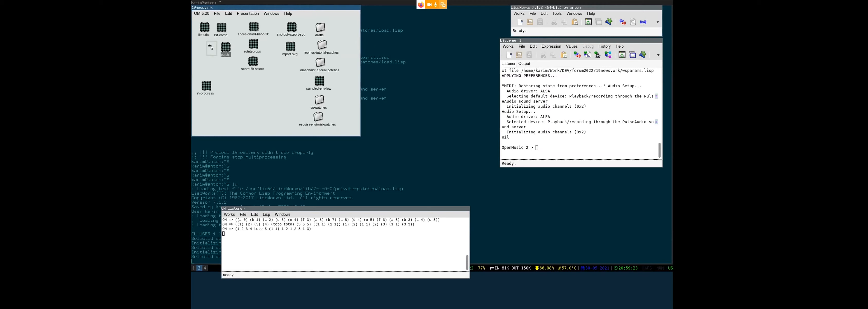
double_click(255, 26)
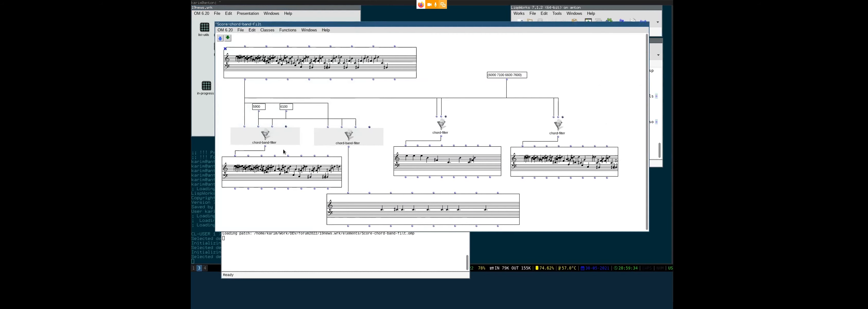
double_click(371, 64)
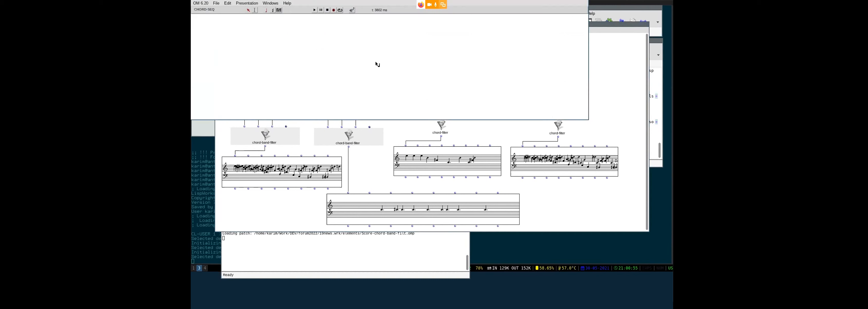
left_click_drag(356, 65, 519, 127)
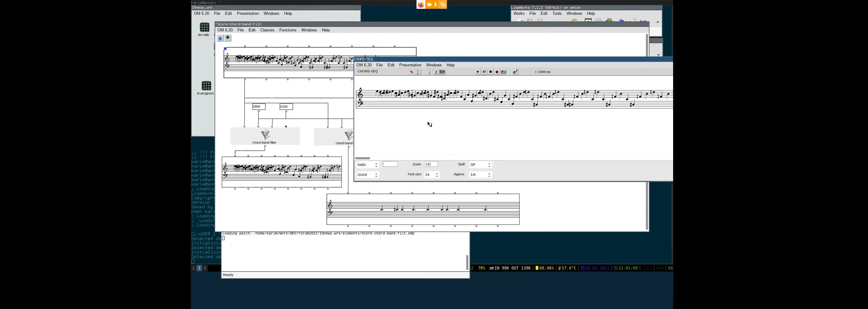
- Display the chord sequence's durations, then dynamics, then MIDI channels, and close the editor
left_click(371, 165)
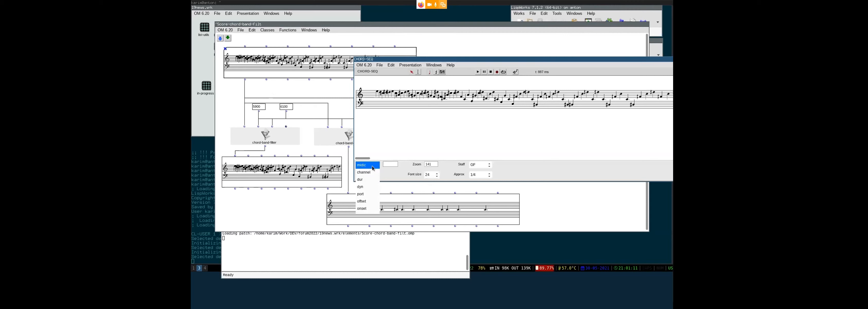
left_click(370, 182)
left_click(366, 167)
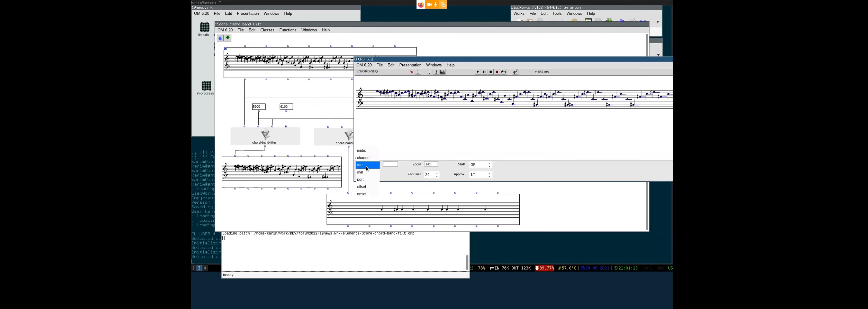
left_click(362, 172)
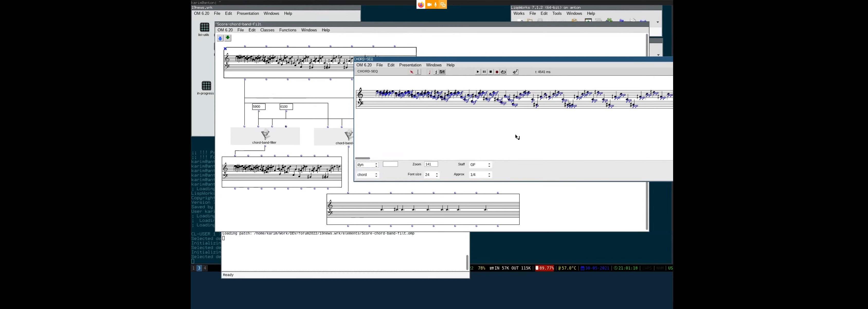
left_click_drag(515, 133, 462, 136)
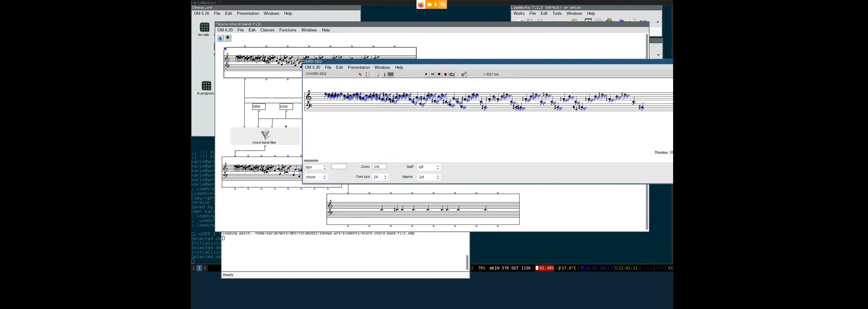
left_click(322, 167)
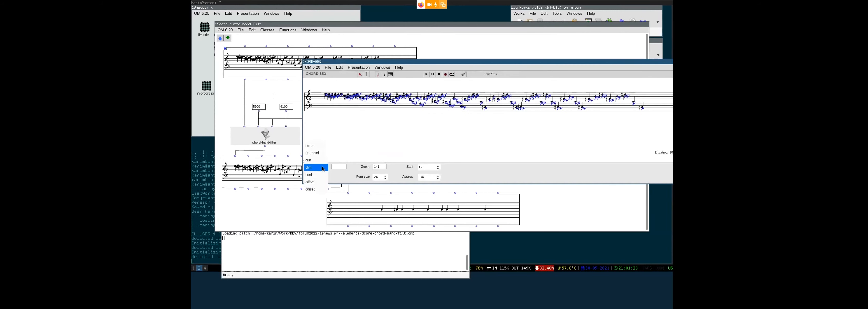
left_click(320, 154)
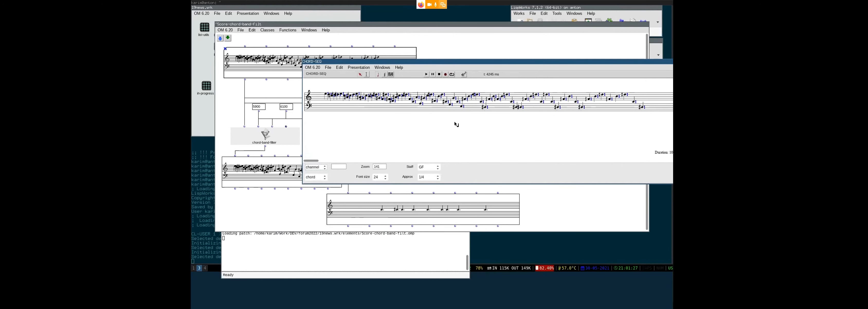
key("ctrl+w")
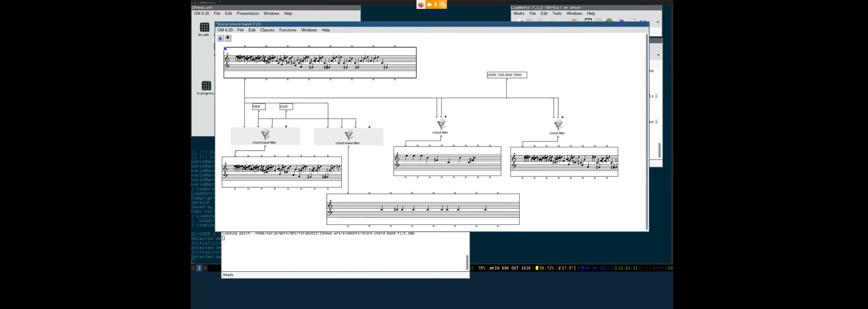
- Inspect the left chord-band-filter, its 5900 and 6100 bounds, and the left filtered result
left_click(265, 134)
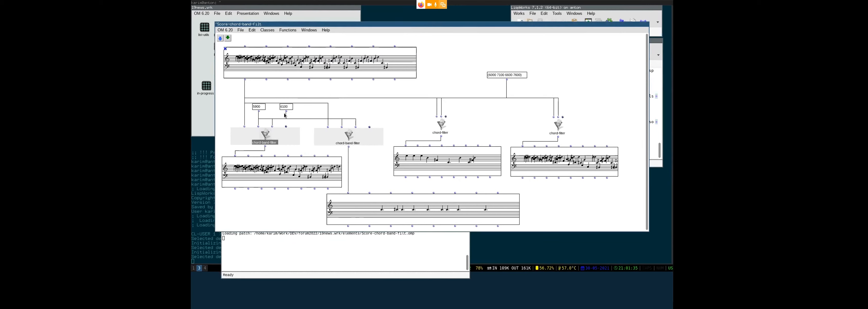
left_click(255, 109)
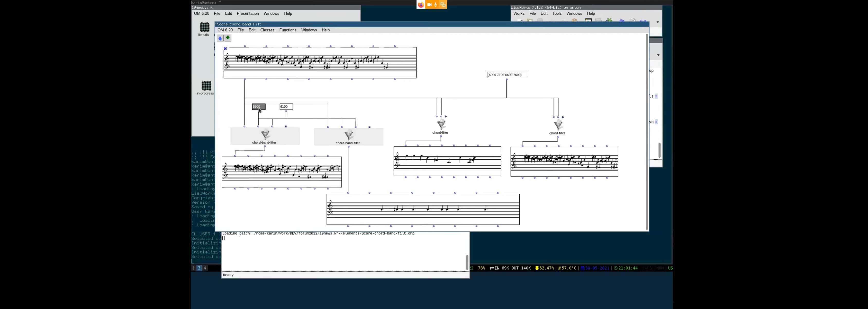
left_click(268, 114)
left_click(287, 108)
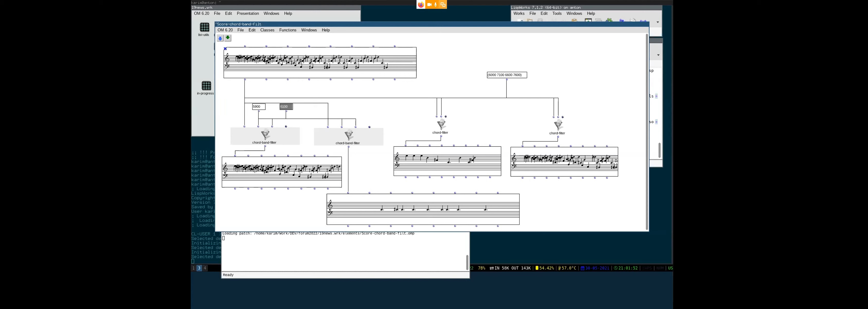
left_click(308, 172)
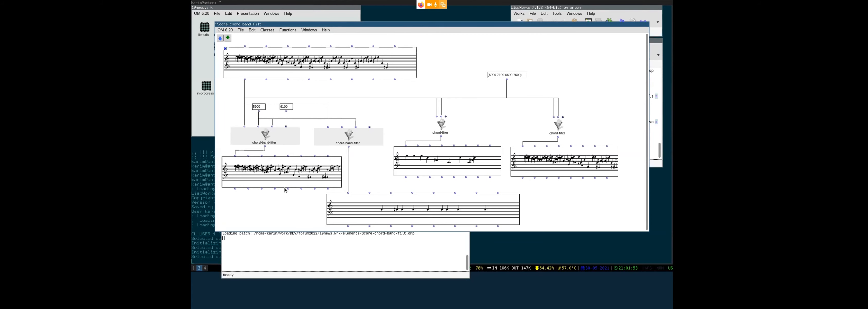
- View and close the source score, then set the second chord-band-filter's mode to reject
left_click(311, 67)
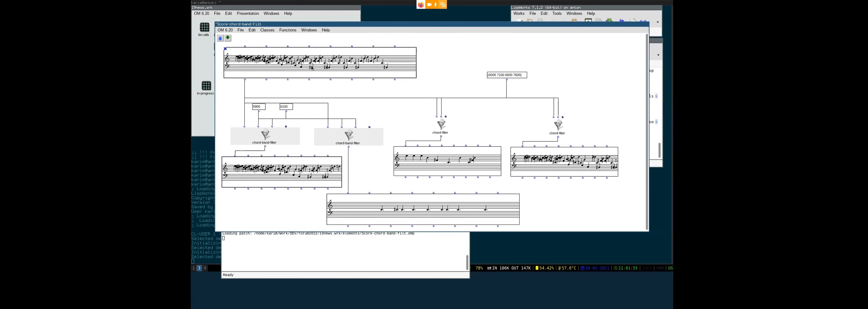
double_click(311, 68)
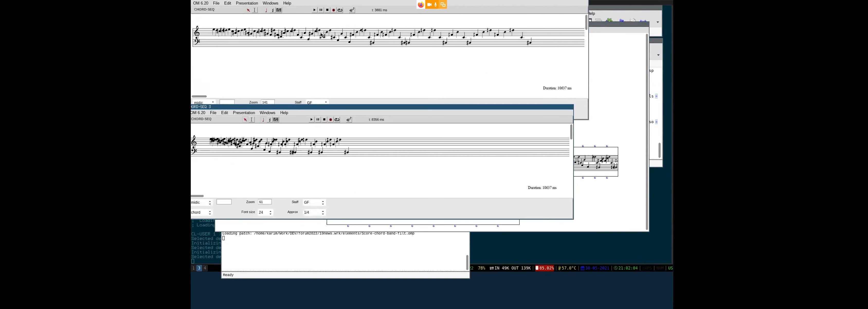
left_click(386, 42)
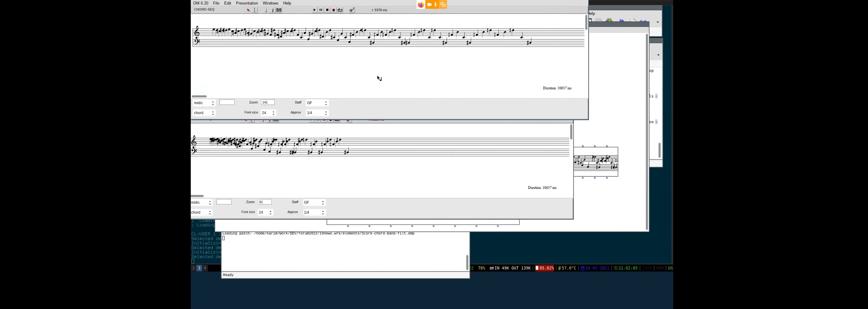
key("ctrl+w")
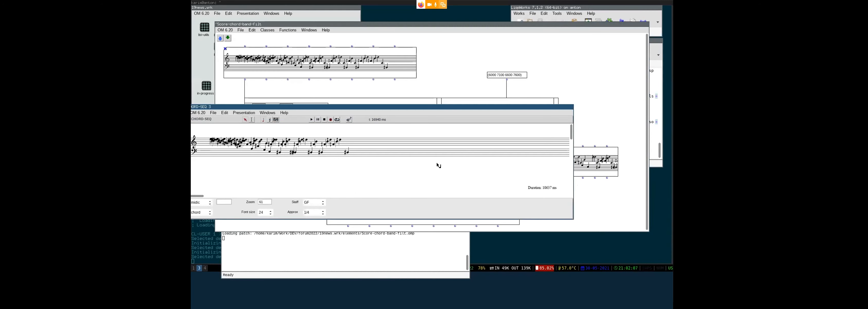
key("ctrl+w")
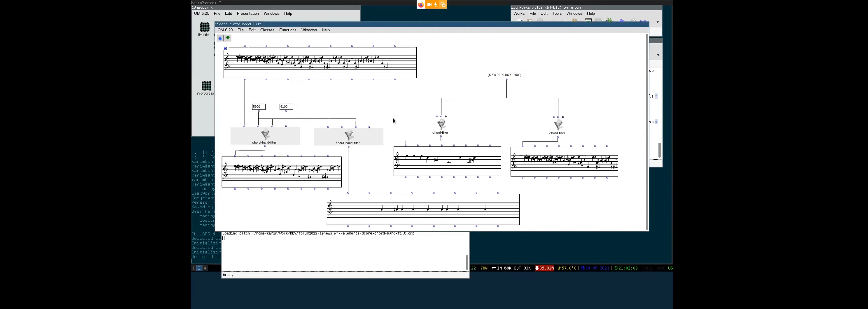
left_click(370, 128)
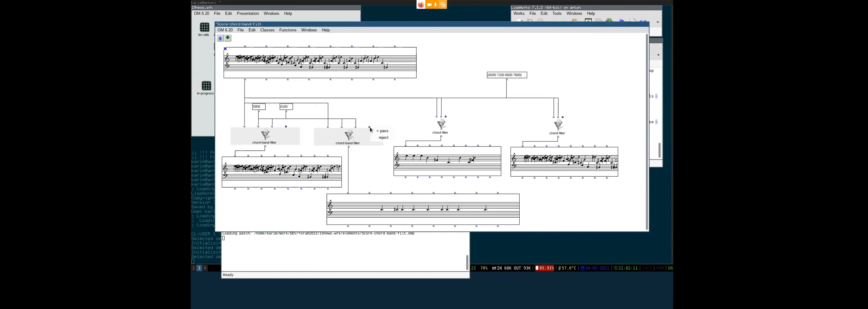
left_click(386, 137)
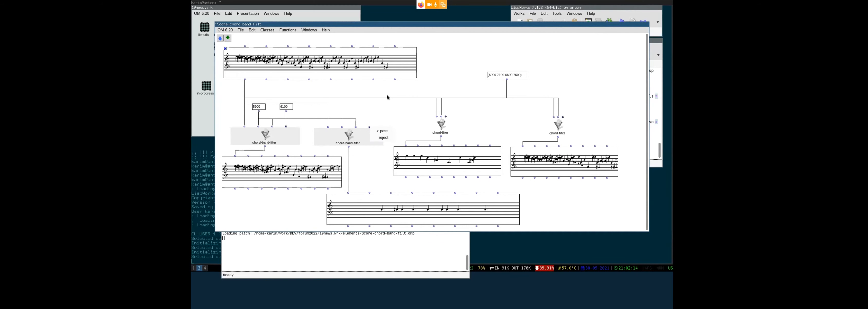
- Evaluate the bottom result score and show the source score at 1/2 pitch approximation
left_click(400, 209)
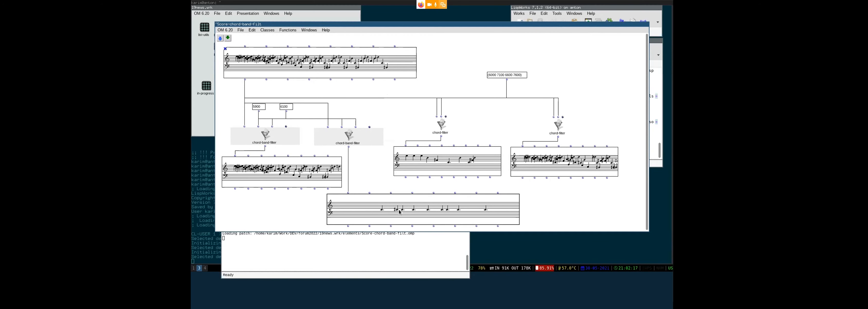
key("v")
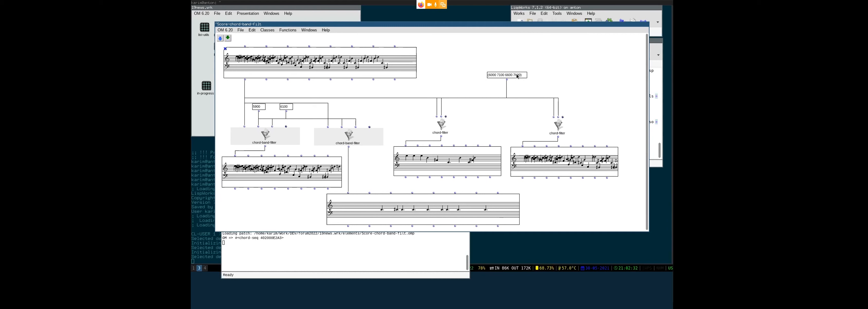
double_click(356, 63)
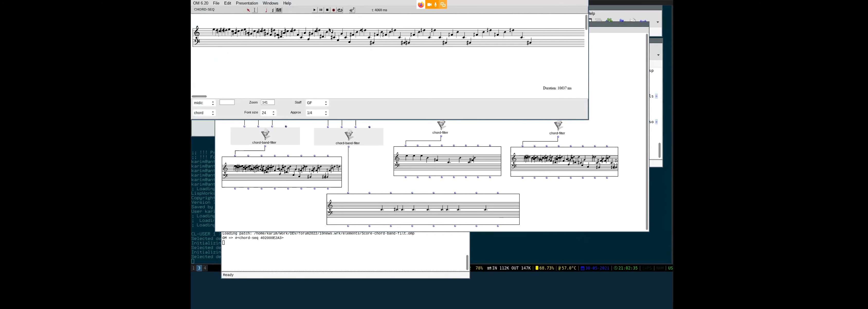
left_click(317, 112)
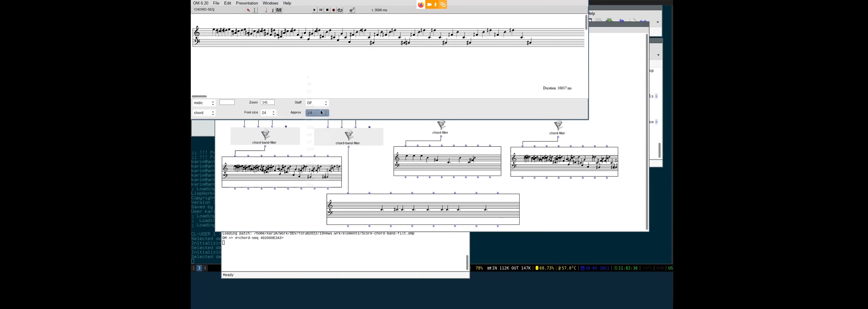
left_click(318, 91)
key("ctrl+w")
- Evaluate the chord-filter result and check both chord-filter modes without changing them
left_click(458, 158)
key("v")
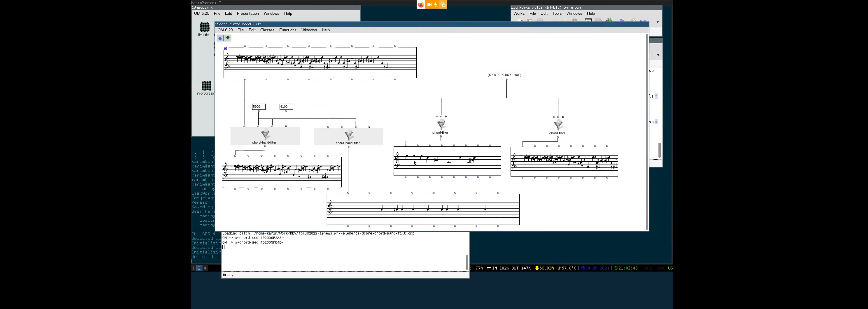
left_click(446, 117)
left_click(560, 144)
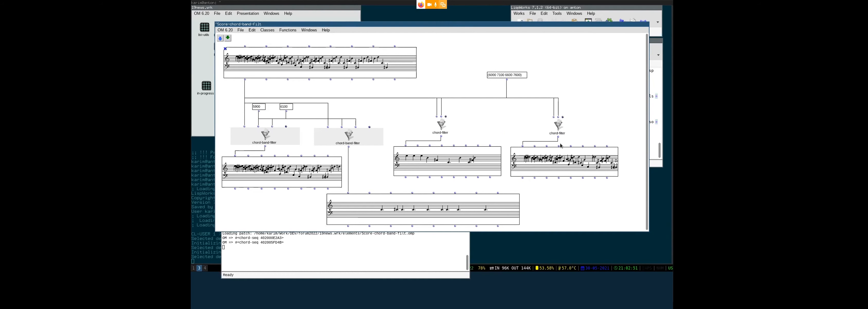
left_click(563, 117)
left_click(588, 102)
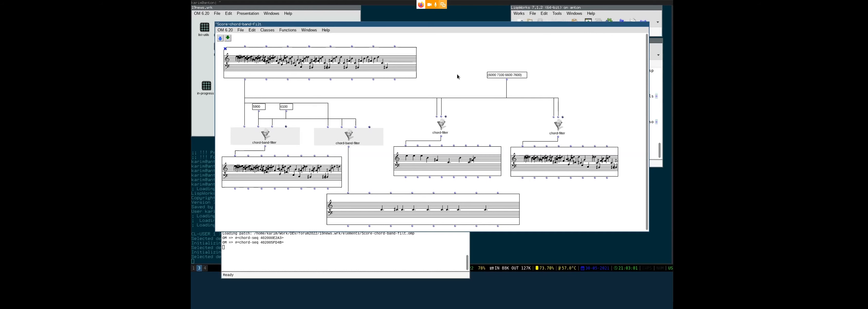
- Close and reopen the chord-band-filter patch, browse Functions > Score, then open rotateprops
key("ctrl+w")
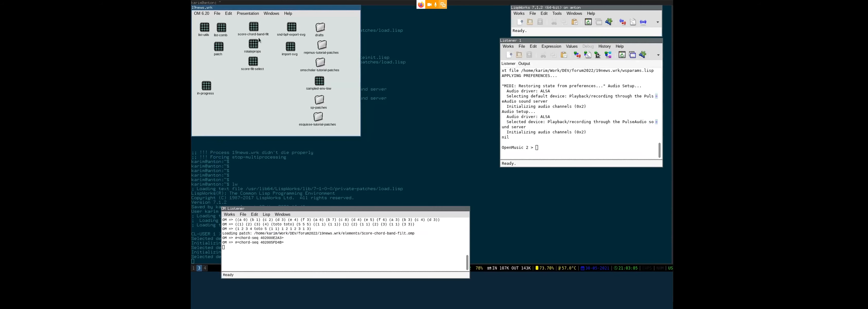
double_click(254, 28)
left_click(287, 33)
mouse_move(290, 54)
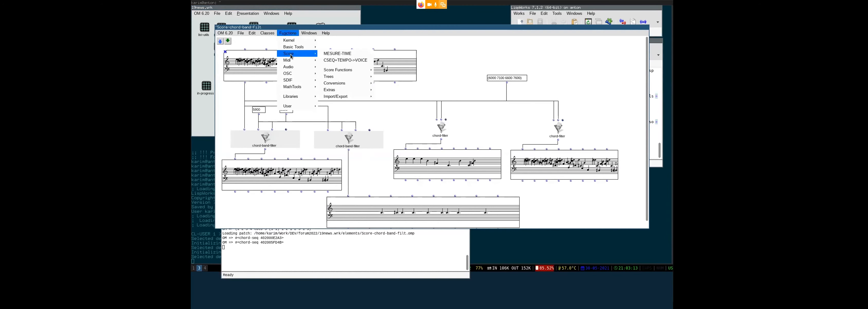
mouse_move(341, 70)
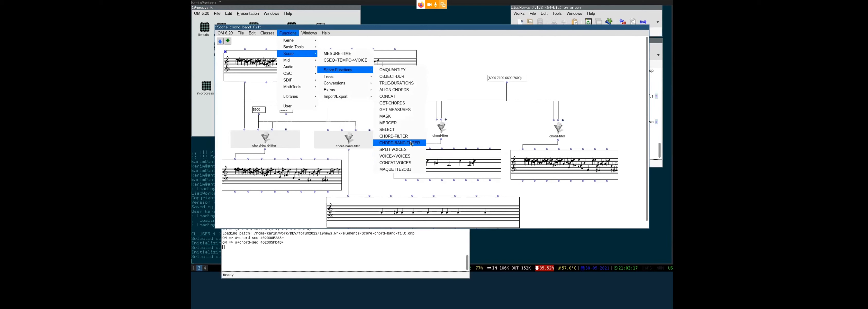
left_click(429, 63)
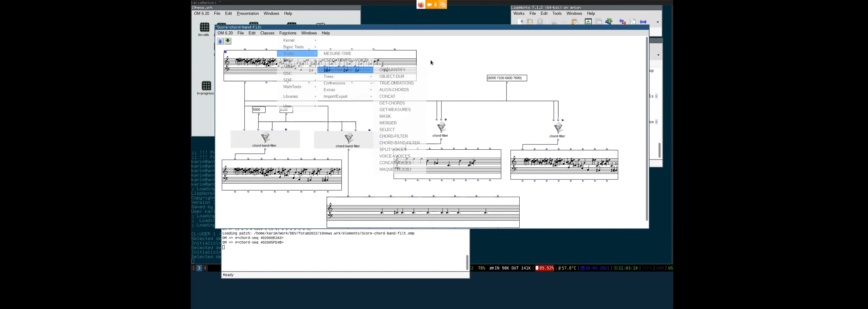
key("ctrl+w")
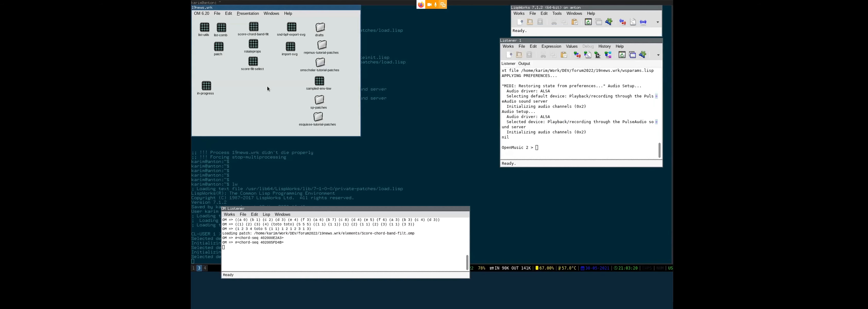
double_click(252, 46)
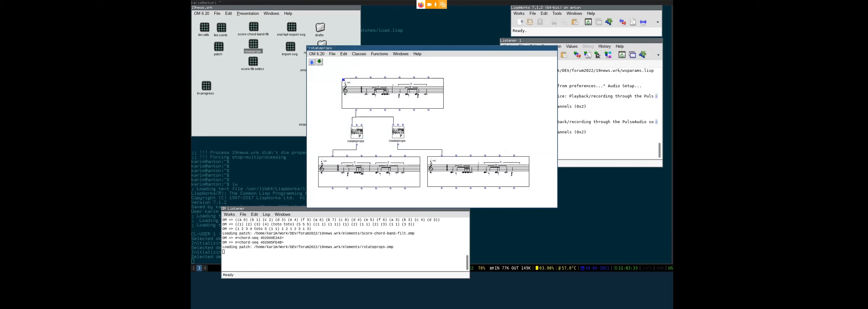
- Browse Functions > Score > Trees without inserting anything, then select the left rotateprops box
left_click(380, 55)
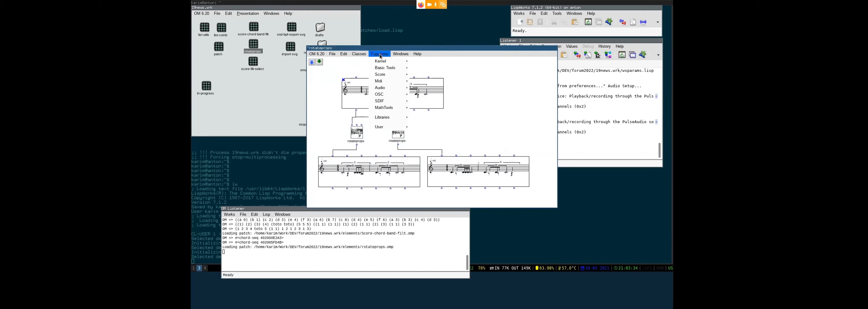
mouse_move(384, 77)
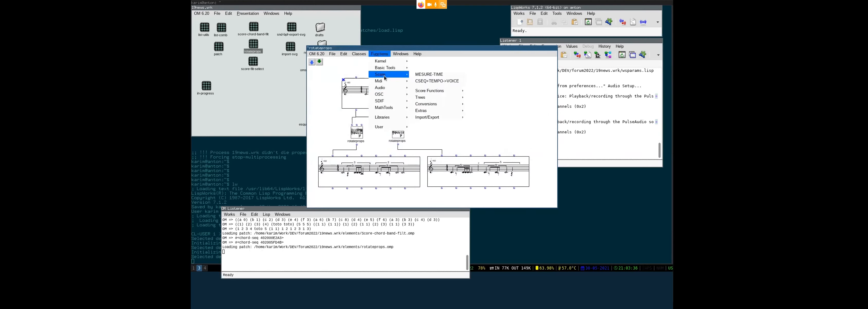
mouse_move(442, 99)
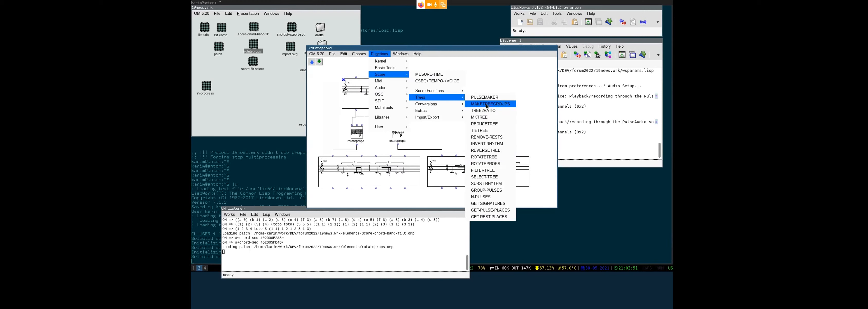
left_click(486, 67)
left_click(360, 134)
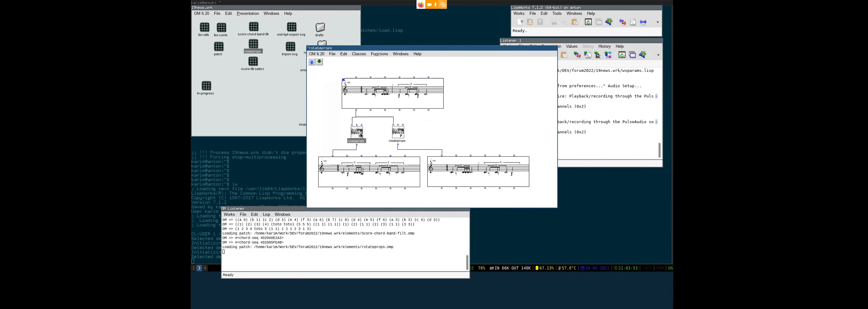
- Evaluate the top score's rhythm tree and look at the left rotated result
left_click(370, 111)
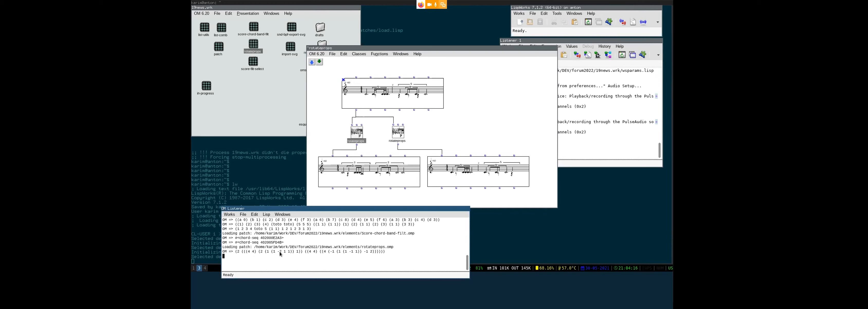
left_click(370, 137)
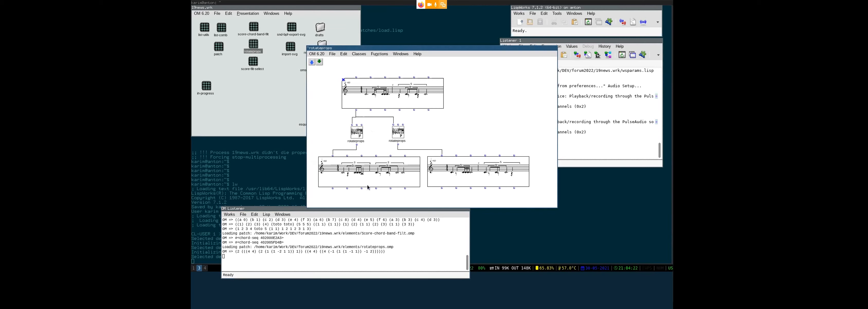
left_click(364, 174)
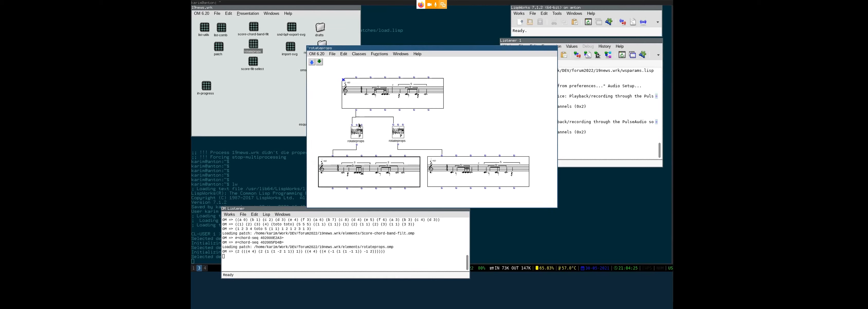
left_click(502, 105)
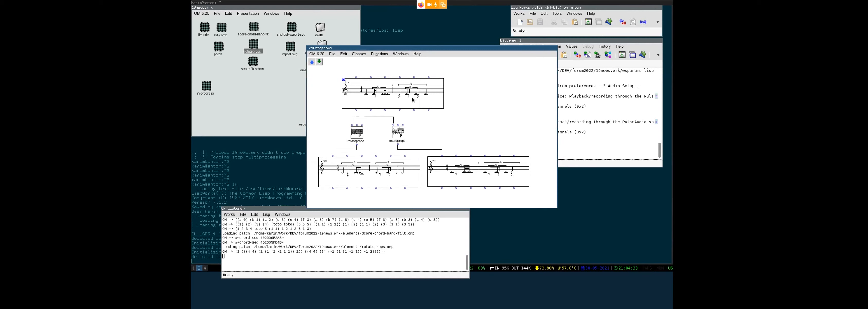
- Evaluate the left rotated score with V and close the rotateprops patch
left_click(357, 125, "shift")
left_click(376, 125)
left_click(368, 169)
key("v")
key("ctrl+w")
left_click(271, 88)
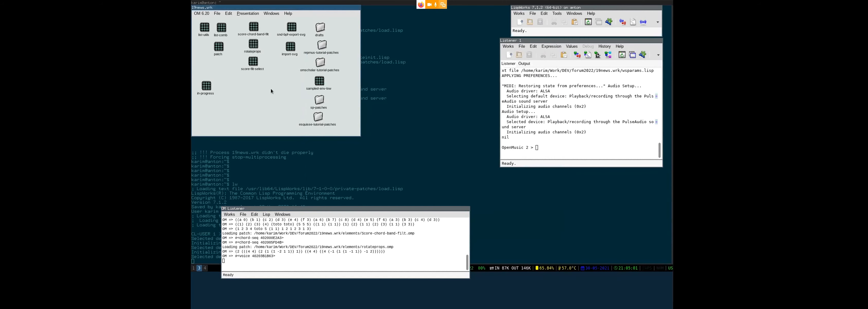
- Open the snd-bpf-export-svg patch and preview its sound file in the editor
double_click(292, 27)
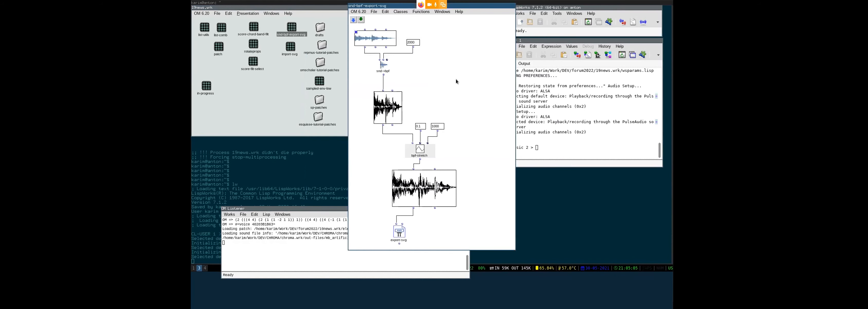
mouse_move(456, 80)
left_mouse_down()
mouse_move(534, 77)
mouse_move(470, 81)
left_mouse_up()
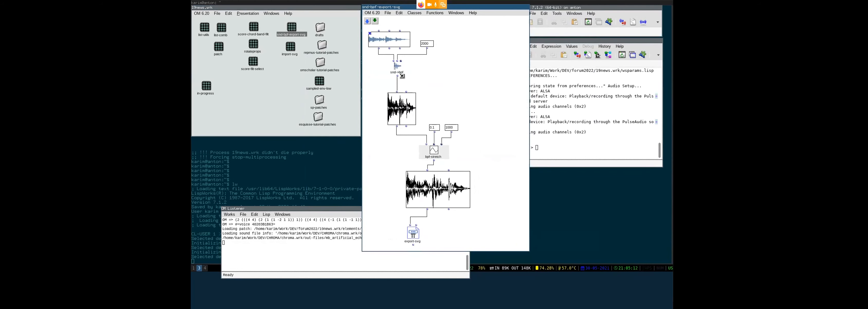
double_click(390, 44)
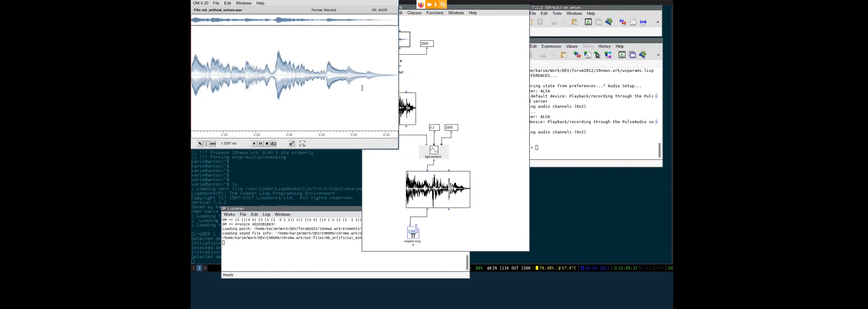
key("ctrl+w")
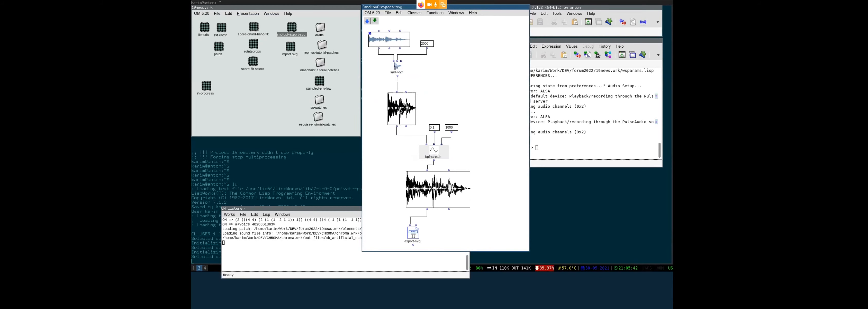
- Check the BPF result, then duplicate the BPF box and wire snd->bpf's output into it
double_click(400, 110)
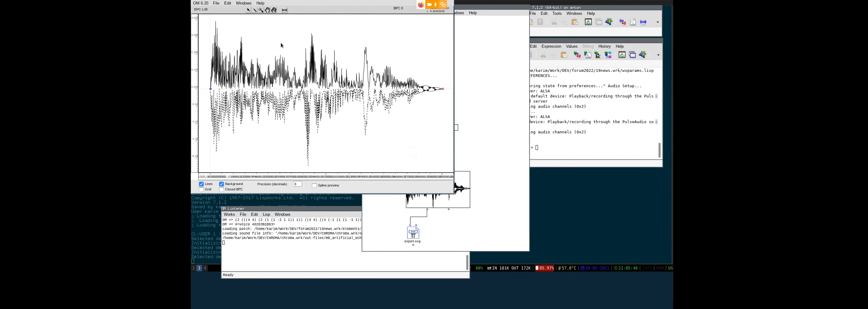
left_click_drag(281, 45, 343, 60)
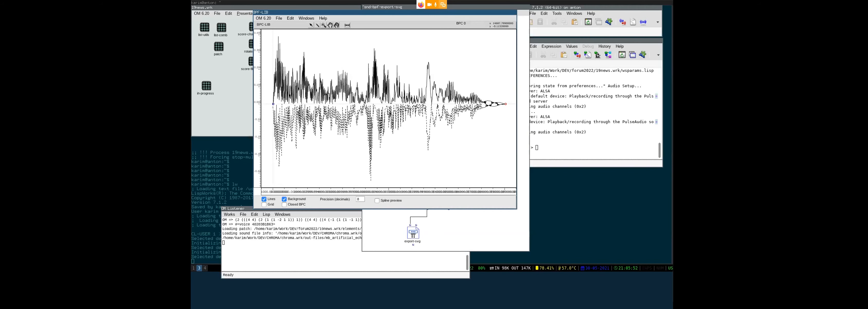
key("ctrl+w")
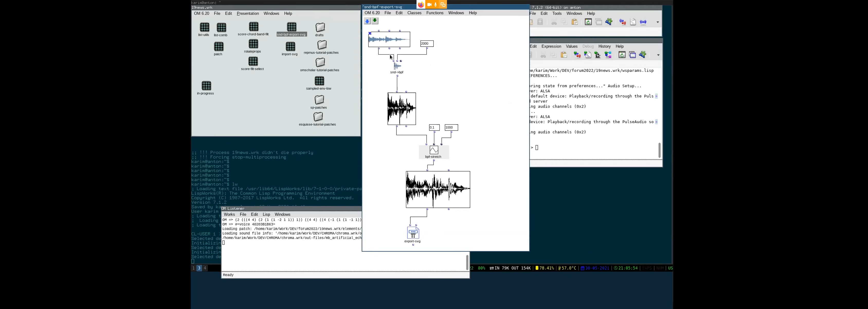
left_click_drag(409, 116, 469, 87)
left_click_drag(398, 76, 465, 82)
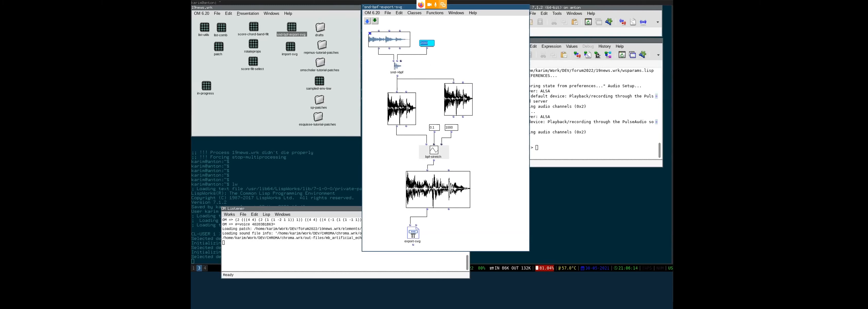
- Change the 2000 input of snd->bpf to 500 and evaluate the duplicate BPF box
type("500")
left_click(496, 63)
left_click(459, 99)
key("v")
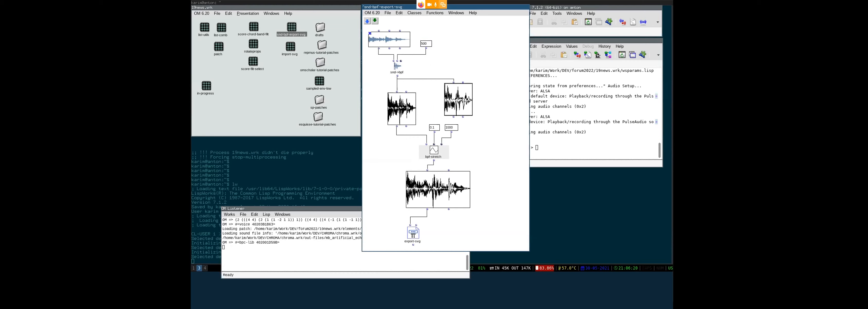
- View the new BPF curves, then add one optional input to snd->bpf
double_click(464, 108)
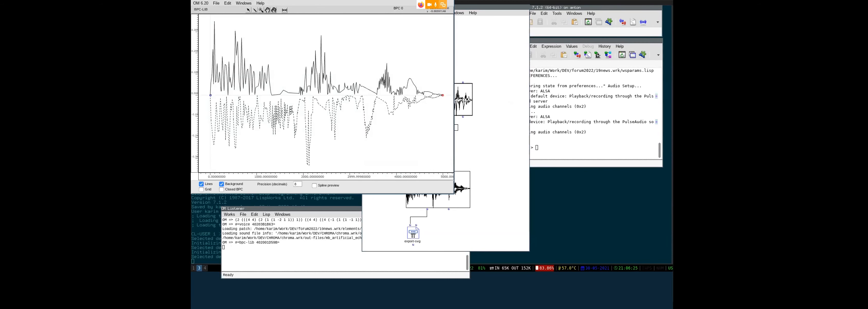
key("ctrl+w")
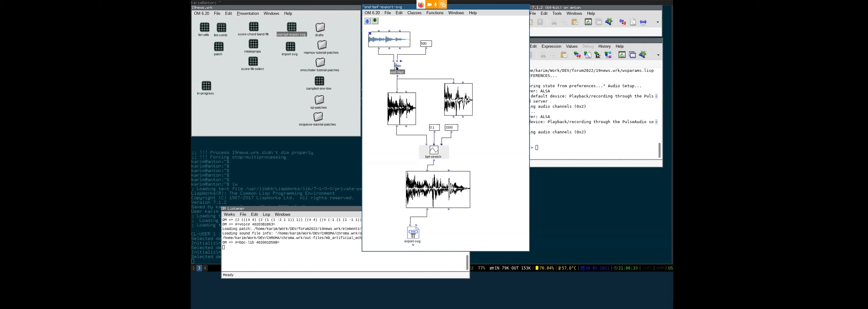
key("greater")
left_click(492, 56)
double_click(447, 188)
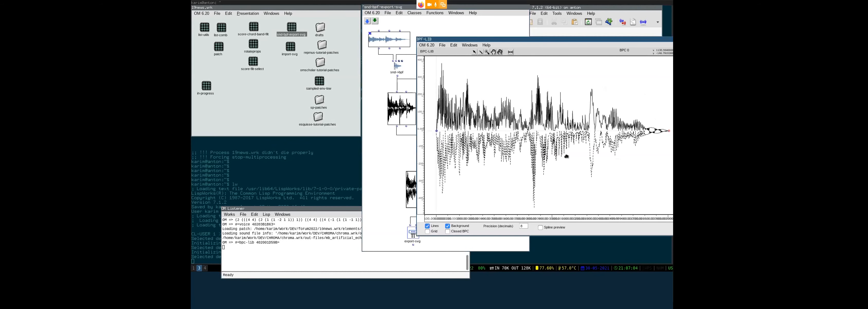
double_click(399, 108)
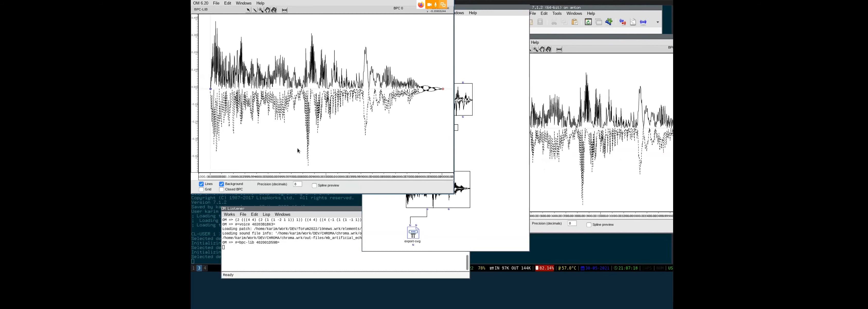
key("ctrl+w")
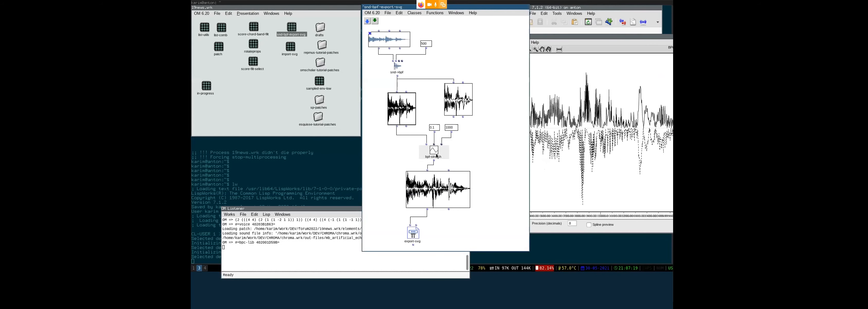
left_click(556, 190)
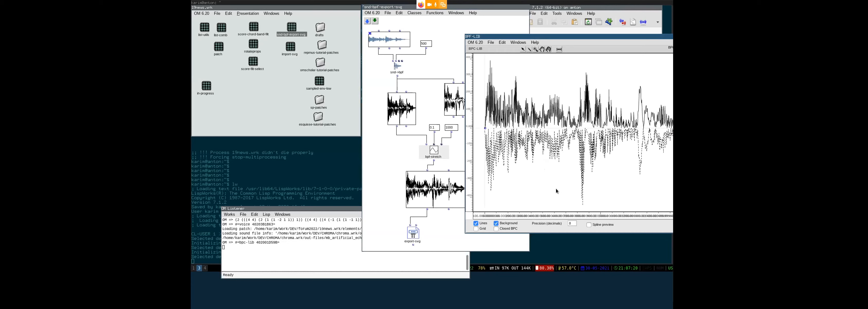
left_click_drag(556, 189, 447, 180)
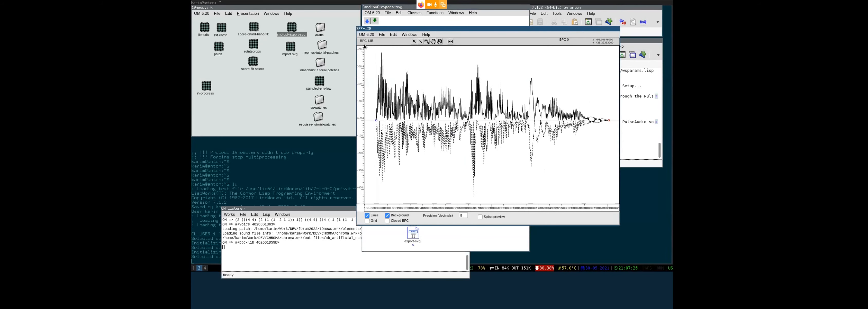
left_click_drag(377, 165, 211, 133)
left_click(216, 3)
mouse_move(216, 11)
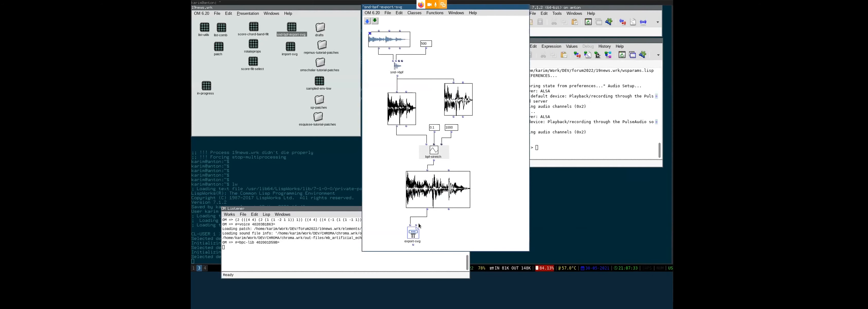
- Close the BPF editor and give export-svg five inputs by showing all optionals, then removing two
left_click(415, 235)
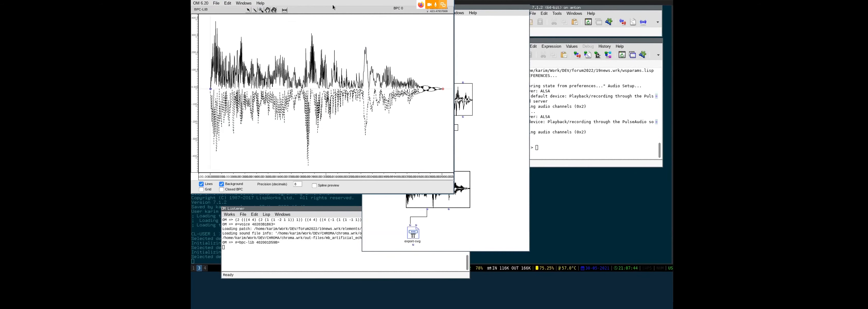
key("ctrl+w")
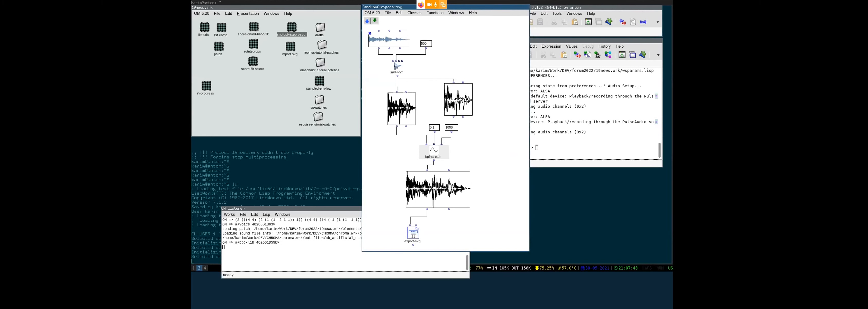
left_click(416, 237)
key("greater")
key("greater")
key("greater")
key("greater")
key("greater")
left_click(435, 241)
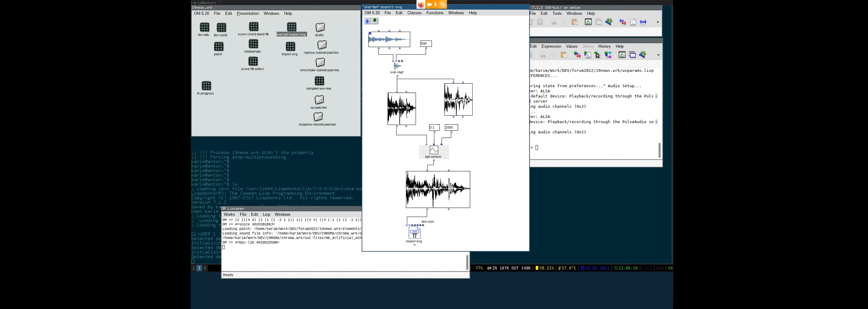
left_click(415, 232)
key("alt+Left")
key("alt+Left")
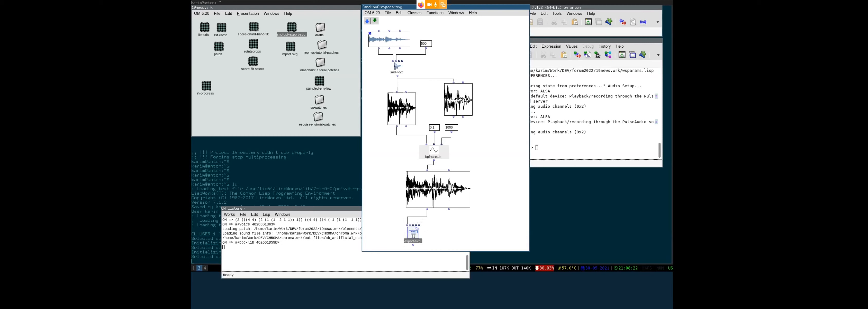
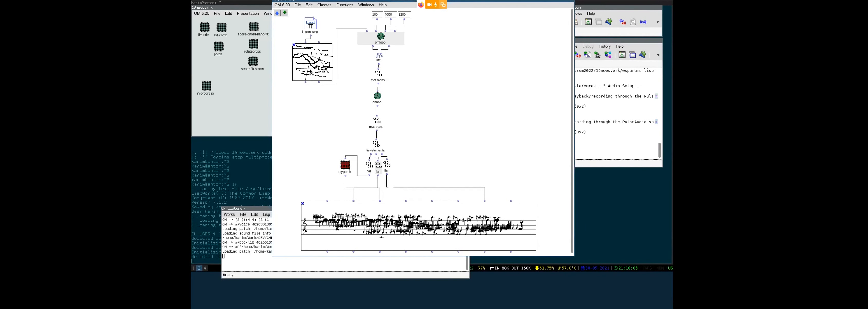
- Open the imported drawing's curve library editor in the SVG-to-score patch
double_click(310, 71)
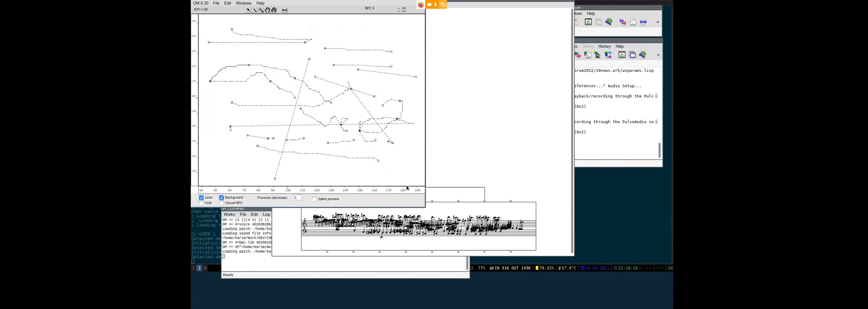
- Close the curve editor, then open and enlarge the omloop subpatch before closing it
key("ctrl+w")
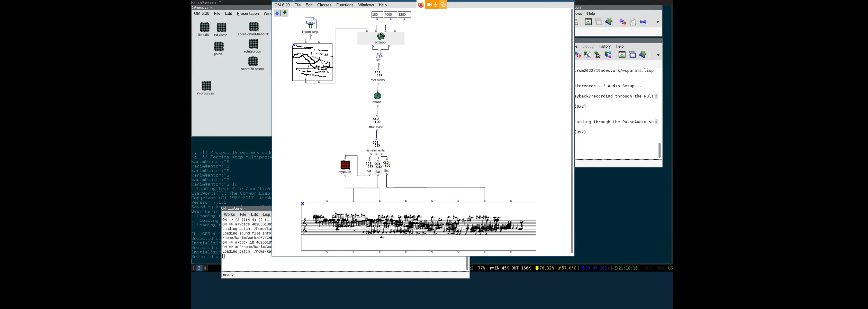
left_click(381, 39)
double_click(381, 39)
left_click_drag(328, 105, 393, 239)
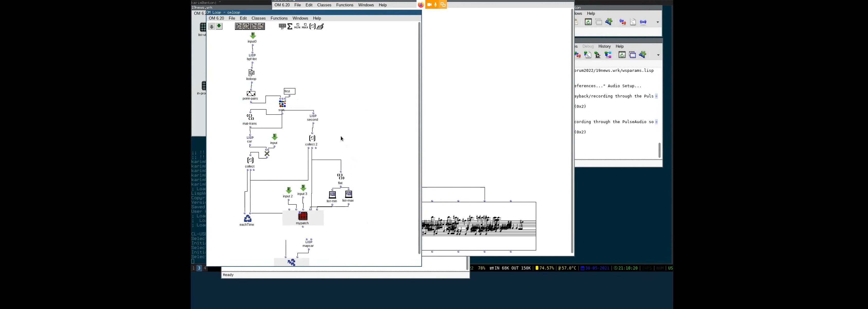
key("ctrl+w")
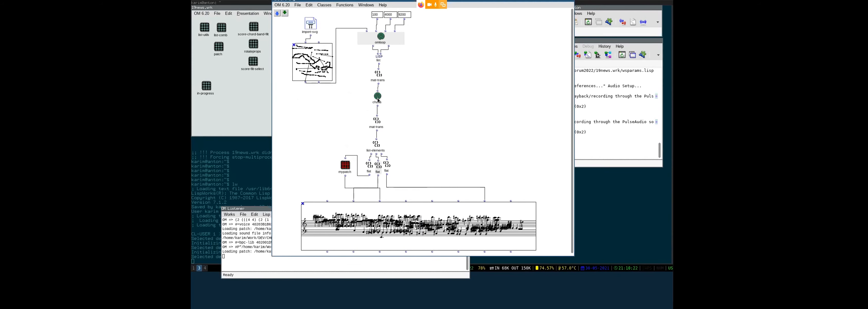
- Open the chans loop, enlarge it, nudge its collect box down, then close it
left_click(378, 97)
double_click(378, 96)
left_click_drag(343, 99, 348, 206)
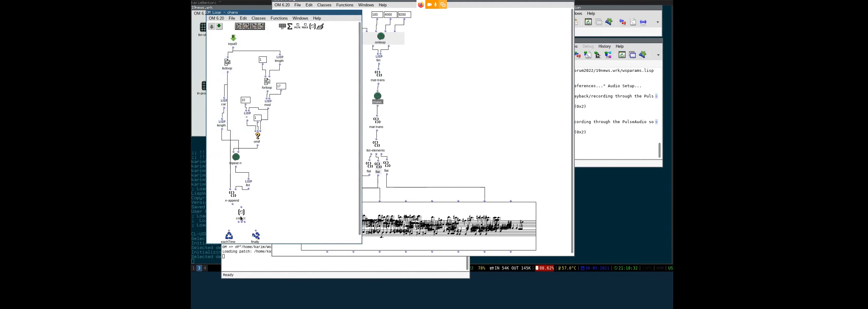
left_click_drag(241, 218, 240, 220)
left_click(276, 136)
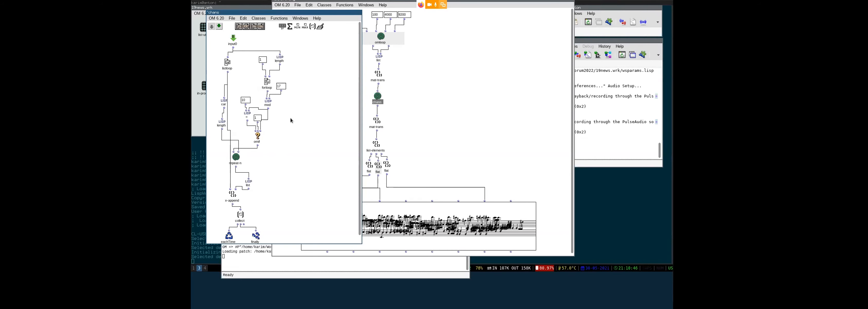
key("ctrl+w")
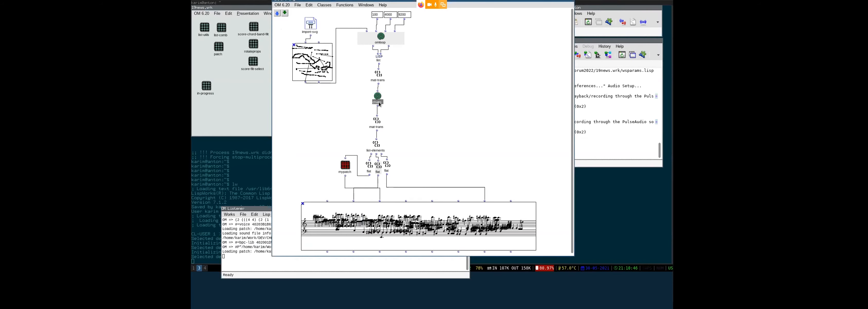
- Open the score's chord-sequence editor and label its notes by MIDI channel
left_click(378, 129)
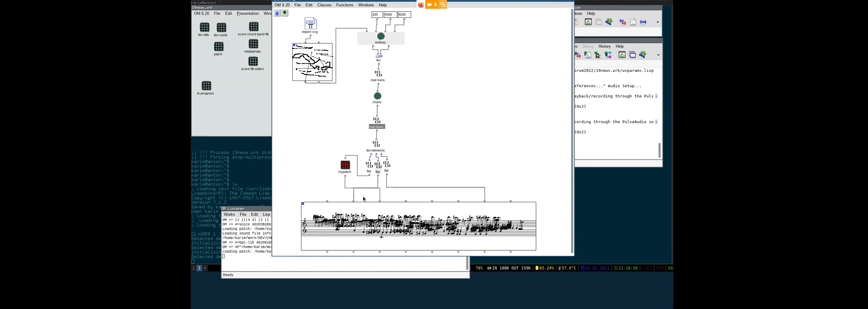
left_click(314, 58)
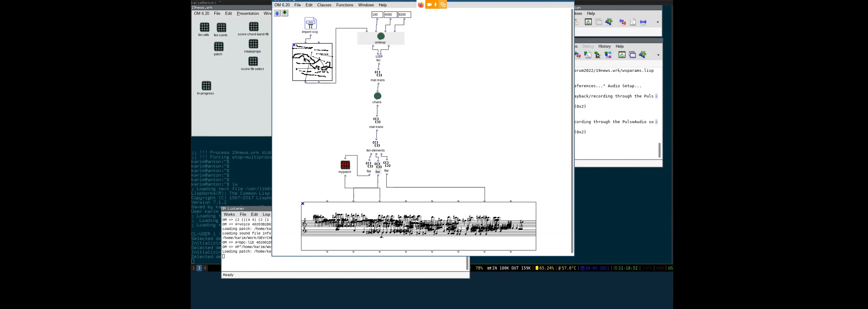
left_click(440, 223)
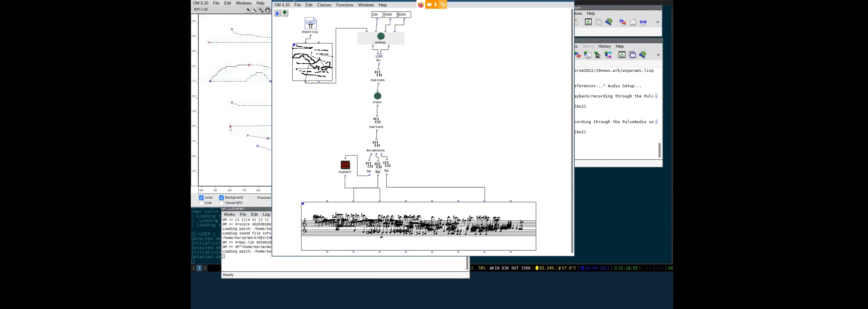
double_click(440, 223)
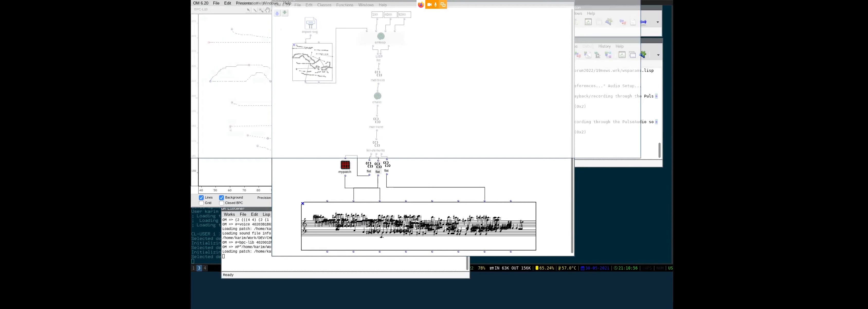
left_click(202, 141)
left_click(209, 149)
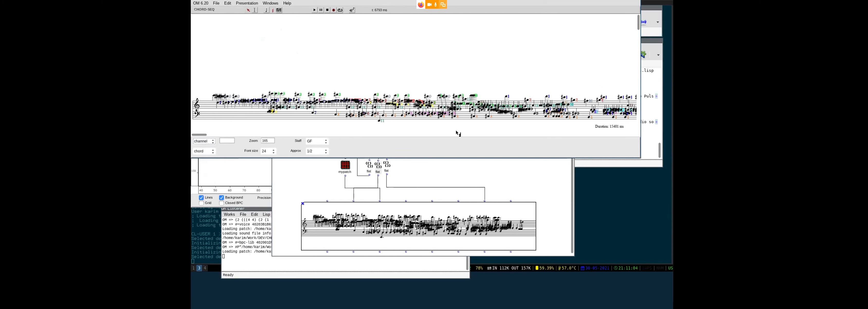
- Play back the chord sequence from the score view
left_click(375, 63)
key("space")
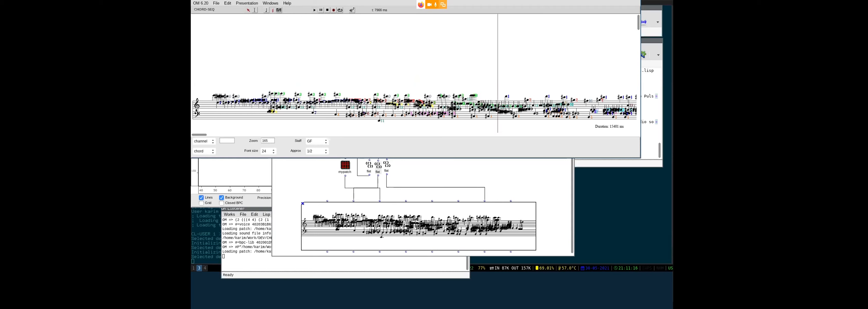
left_click(329, 11)
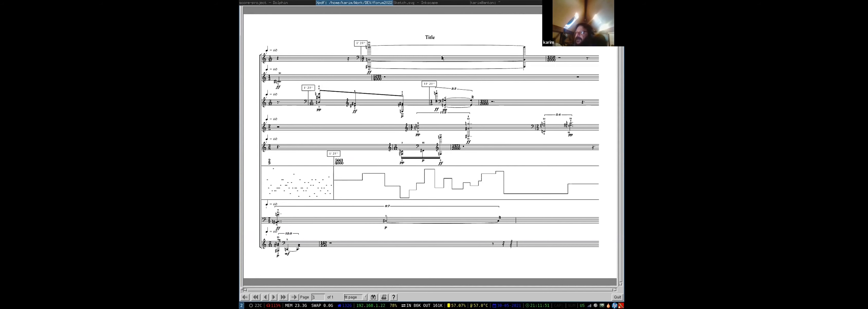
- Close the Okular PDF viewer and open the poly score box in its editor
left_click(620, 298)
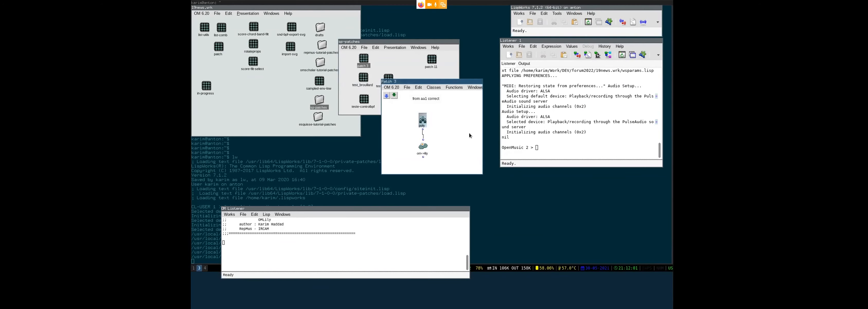
left_click(469, 132)
double_click(423, 120)
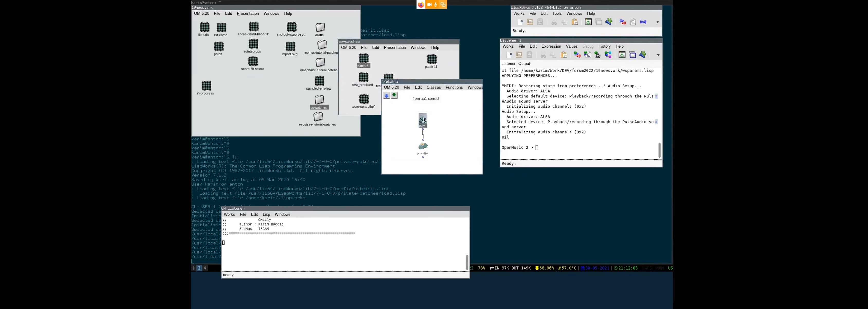
- Enlarge the poly score editor to view all staves, close it and Patch 3, and open test_brouillard
left_click_drag(337, 84, 630, 270)
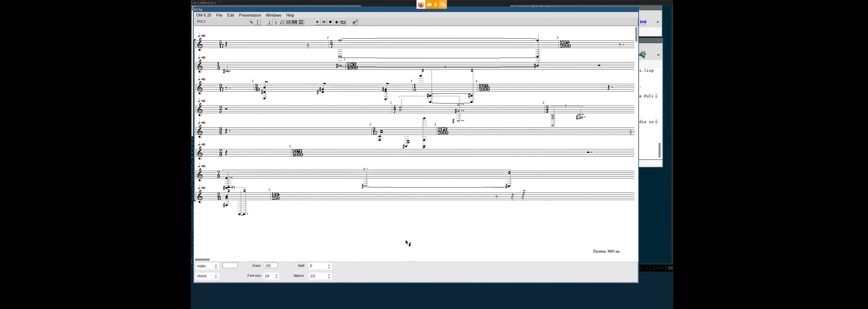
key("ctrl+w")
key("ctrl+w")
left_click(405, 98)
double_click(364, 78)
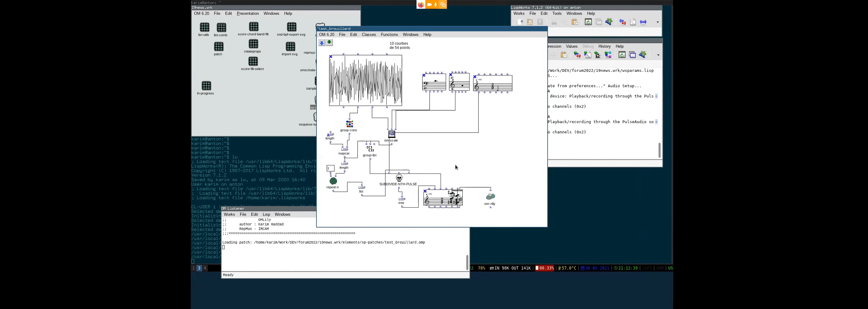
- Show the multi-curve BPF's curves as points, then close its editor
double_click(365, 81)
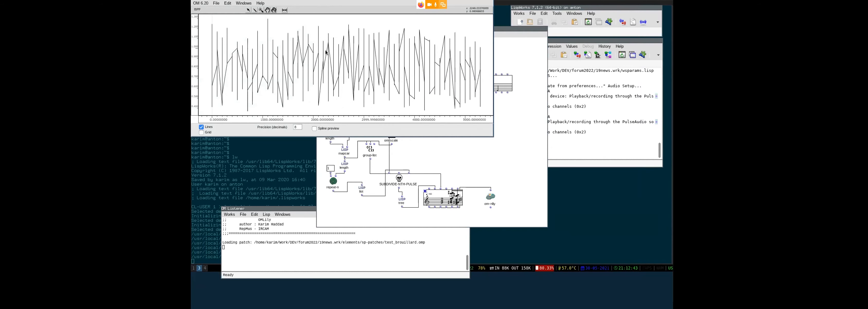
left_click(201, 127)
key("ctrl+w")
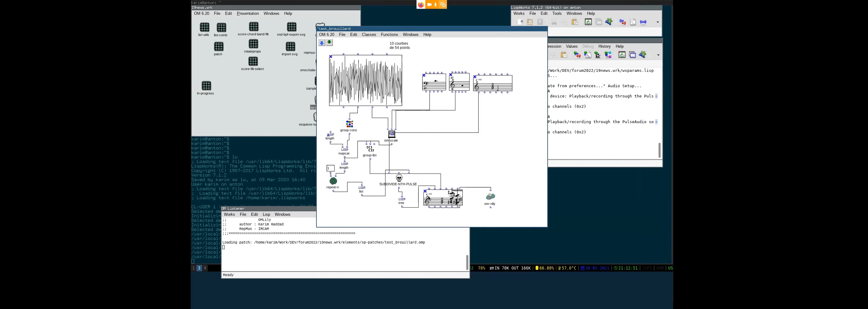
- Look over the voice score and second note editors, then close the test_brouillard patch
double_click(448, 200)
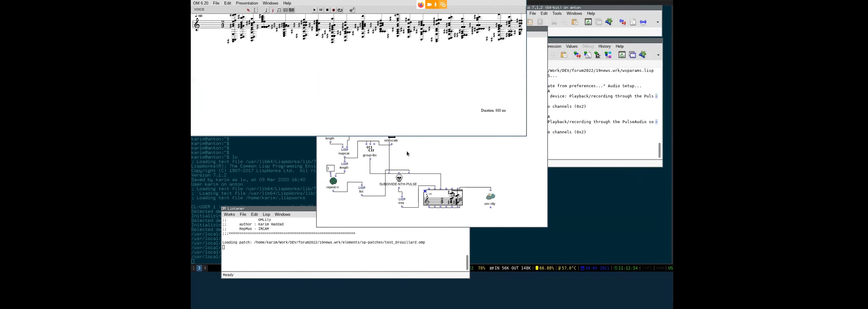
key("ctrl+w")
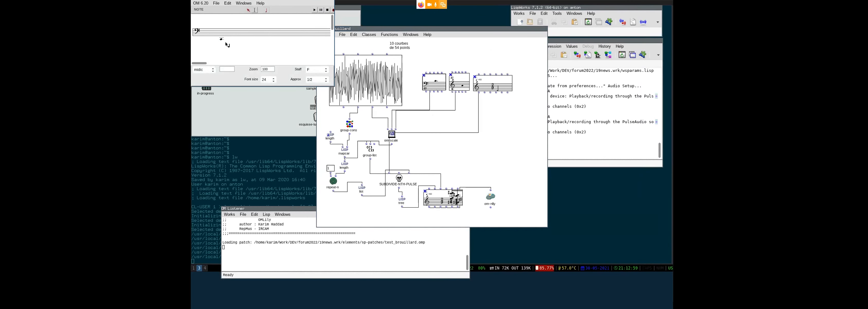
double_click(465, 83)
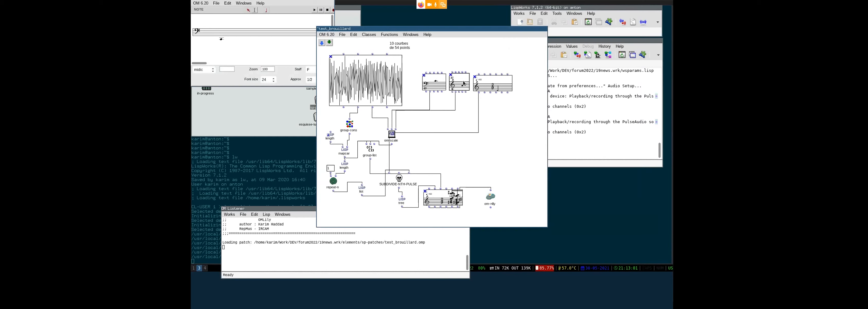
key("ctrl+w")
left_click(474, 157)
key("ctrl+w")
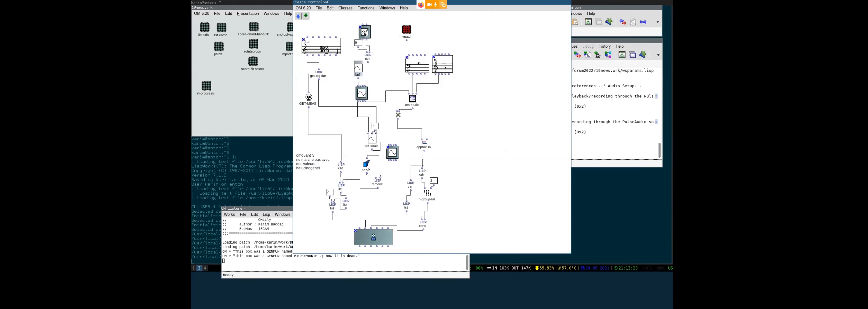
- Browse the BPF-LIB curves and the other BPF, then close the teste-controlbpf patch
double_click(365, 32)
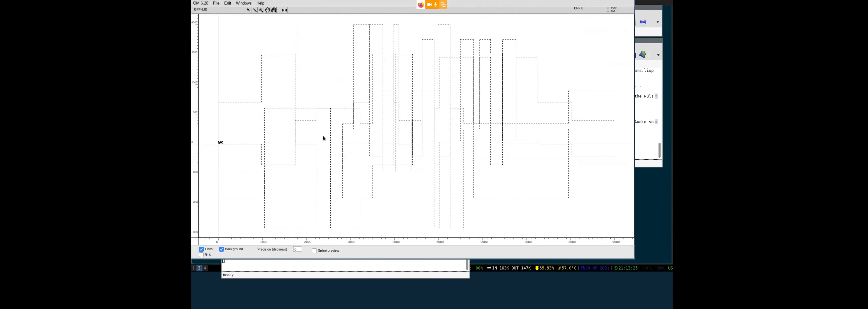
key("Tab")
key("Tab")
key("Tab")
key("Tab")
key("Tab")
key("Tab")
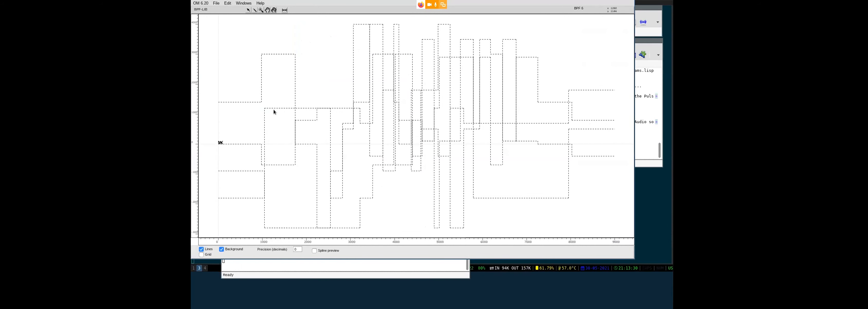
key("ctrl+w")
double_click(392, 152)
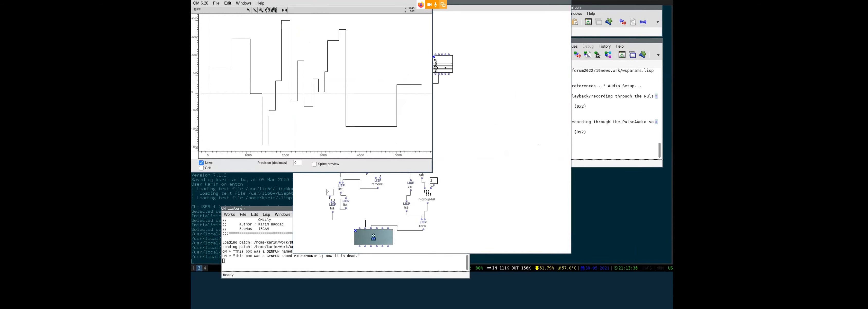
key("ctrl+w")
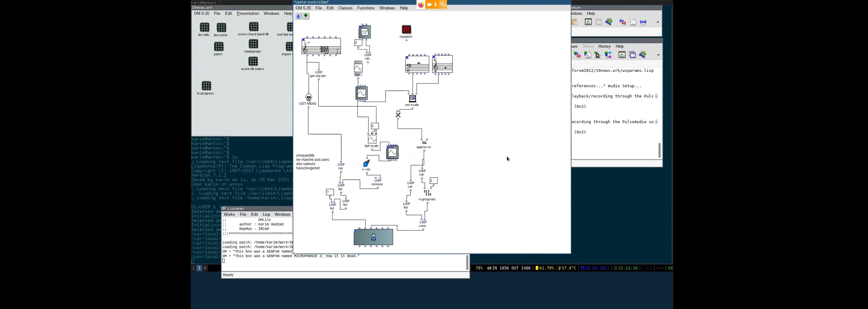
key("ctrl+w")
left_click(409, 110)
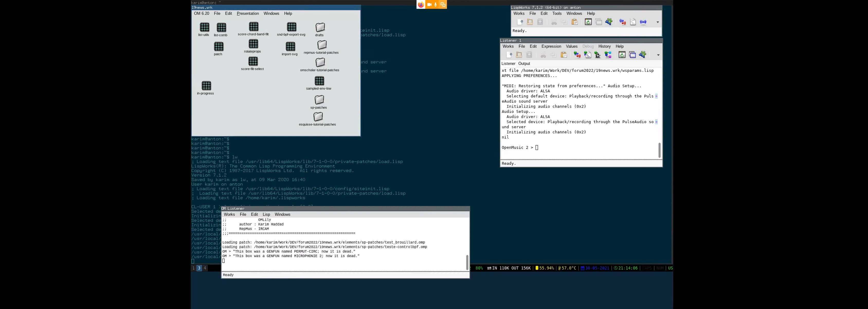
- Open the in-progress patch from the workspace to show its full canvas
left_click(206, 87)
double_click(206, 87)
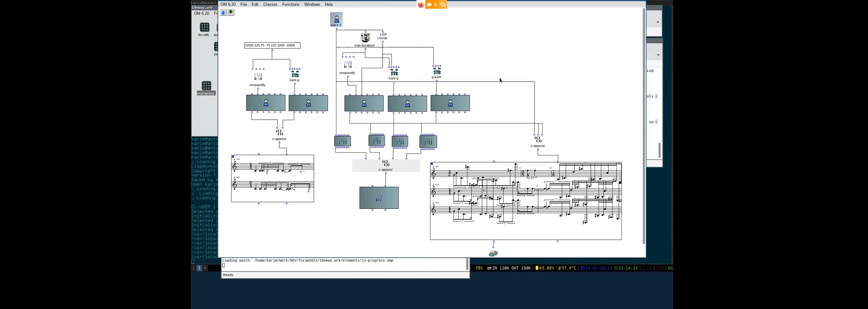
- Open the workspace's small patch and its voice score, enlarged and zoomed to 238, selecting the measure
left_click(200, 69)
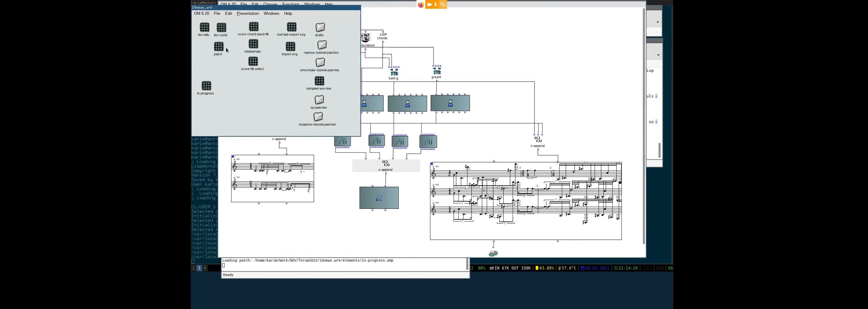
left_click(218, 49)
double_click(219, 49)
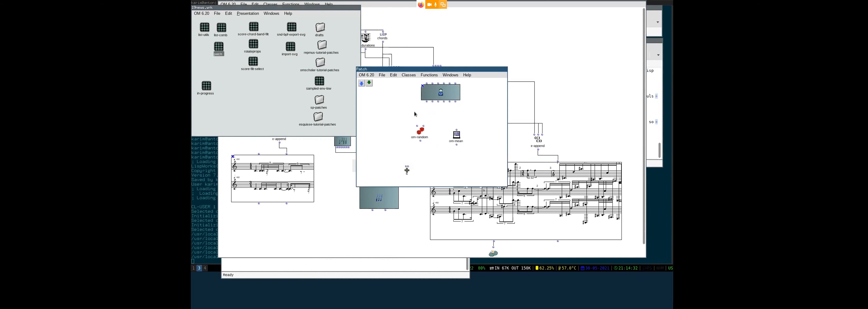
double_click(440, 93)
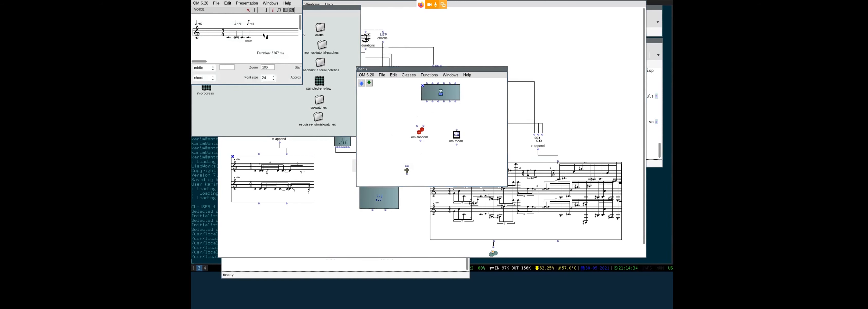
left_click(235, 38)
left_click_drag(293, 78, 459, 129)
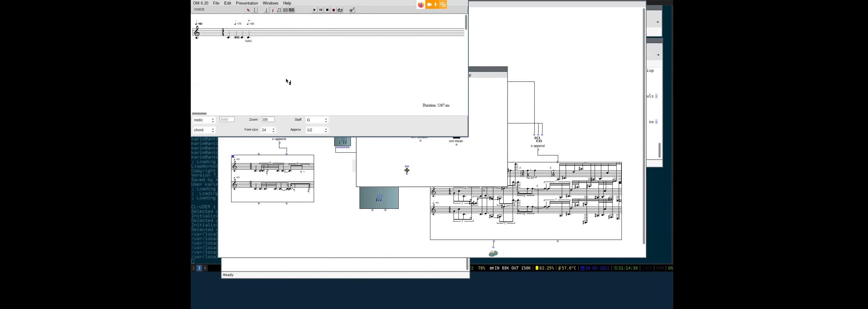
left_click_drag(266, 118, 272, 79)
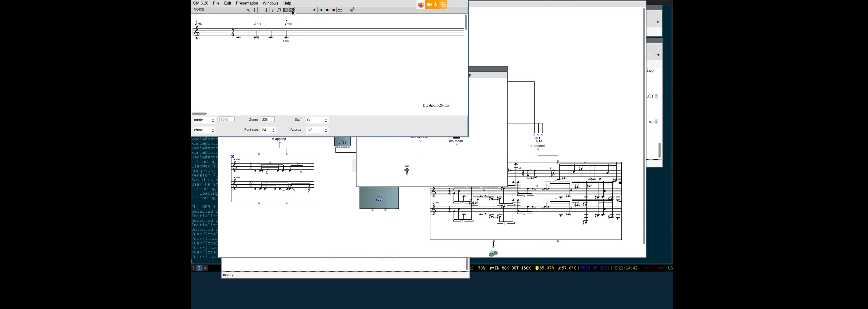
left_click(274, 33)
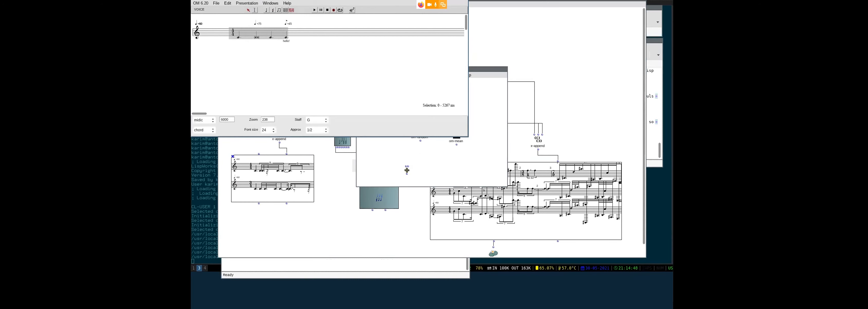
- Check the voice's tempo settings, then shrink and close the score editor
key("t")
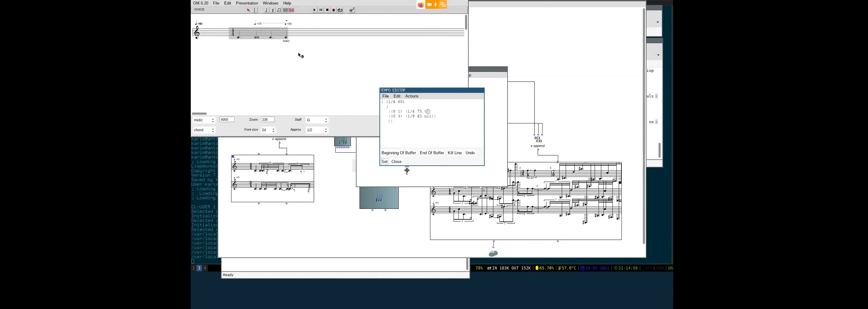
left_click(396, 161)
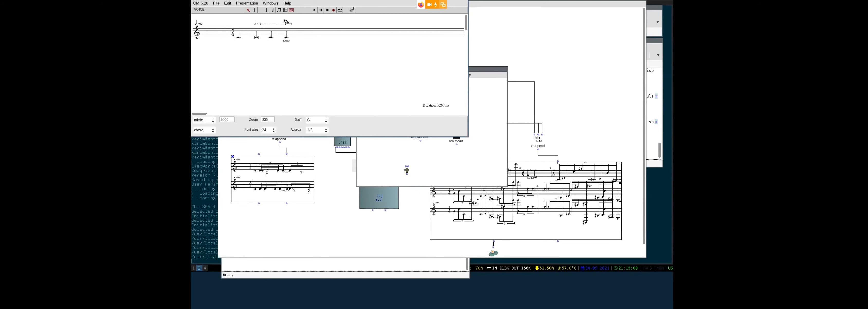
left_click_drag(375, 82, 346, 74)
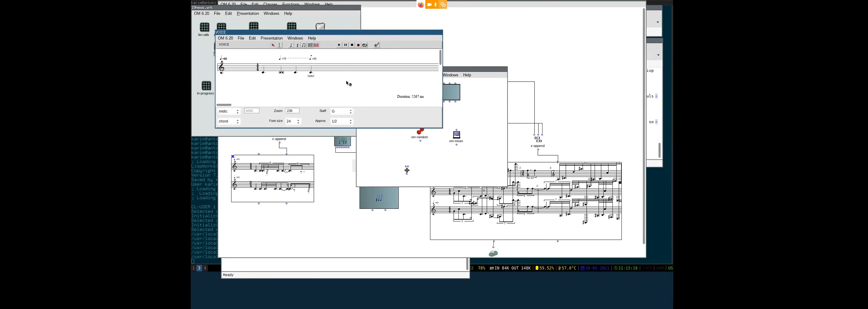
key("ctrl+w")
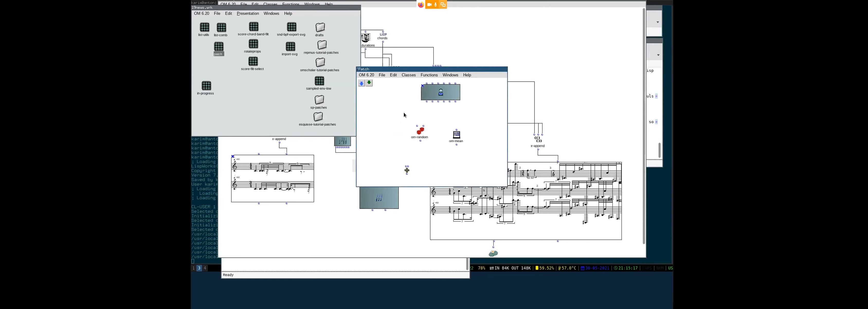
- Reopen the voice editor briefly, then close the small patch and return to the in-progress patch
double_click(430, 94)
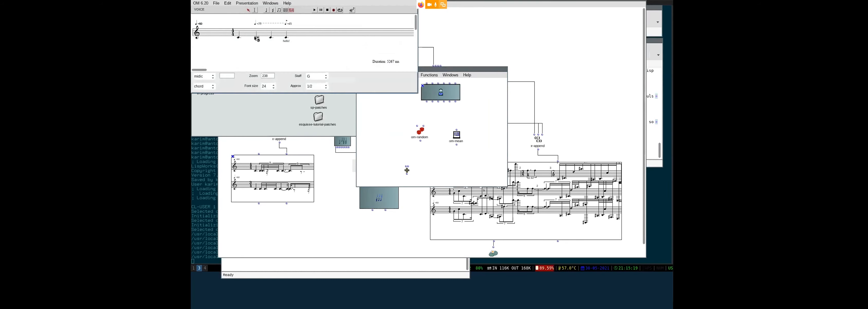
left_click_drag(259, 53, 272, 83)
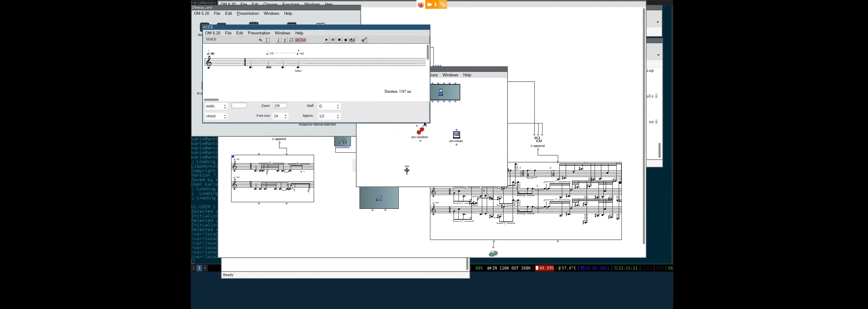
left_click(482, 106)
key("ctrl+w")
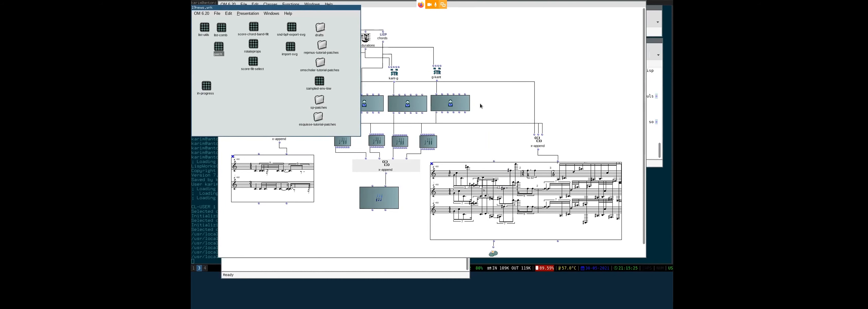
left_click(480, 103)
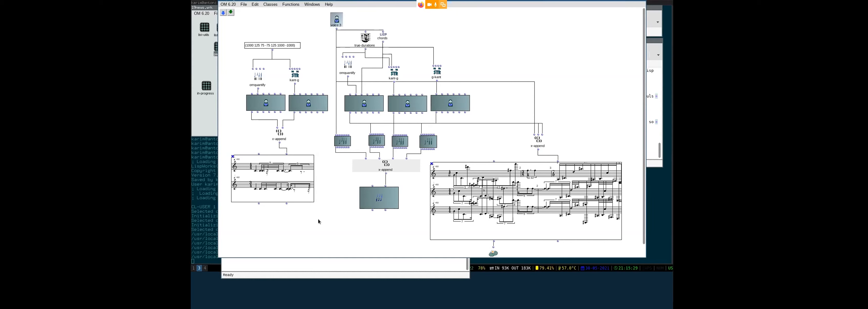
- Open the left score box's two-voice score for review
left_click(298, 79)
left_click(313, 80)
double_click(280, 172)
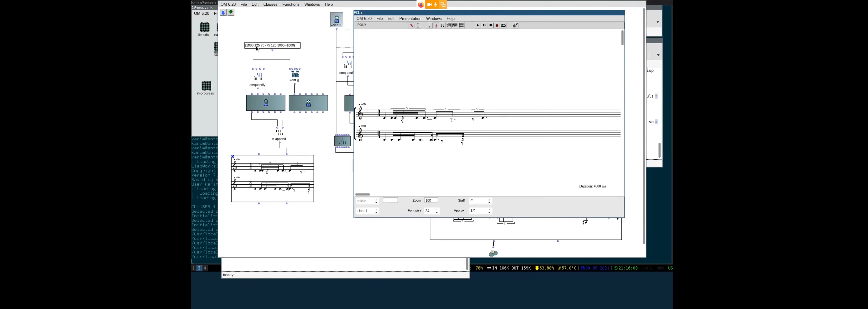
- Connect a 60 value box to omquantify's second input
mouse_move(257, 69)
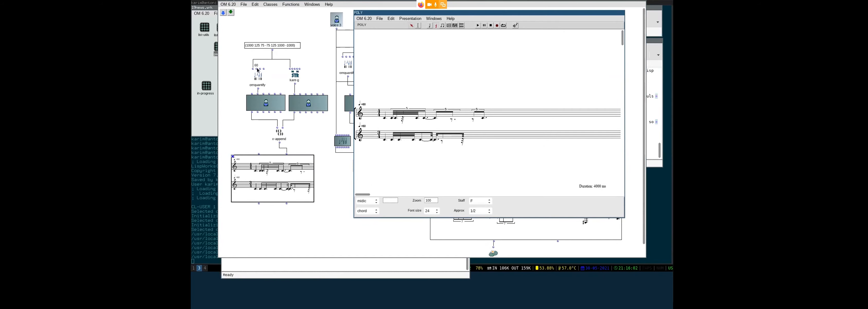
left_click(257, 69)
left_click(257, 68, "shift")
left_click(273, 64)
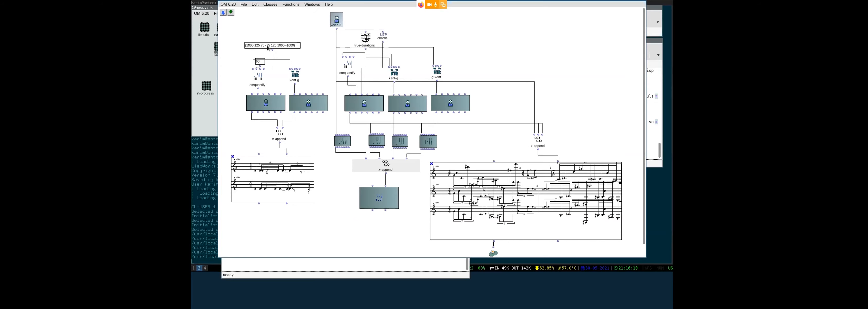
- Reopen the two-staff score showing 4000 ms duration, then move the patch window down and right
double_click(281, 181)
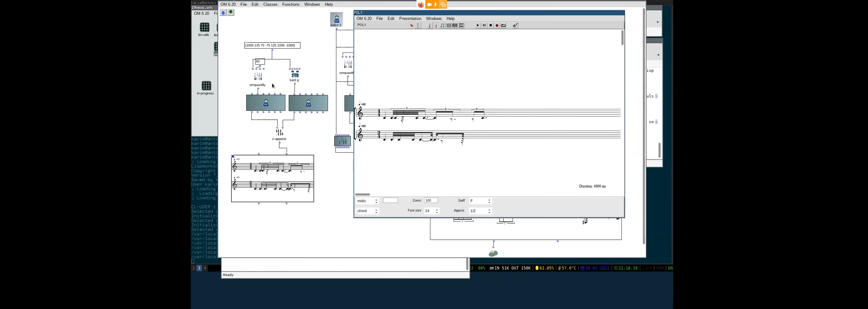
left_click(386, 120)
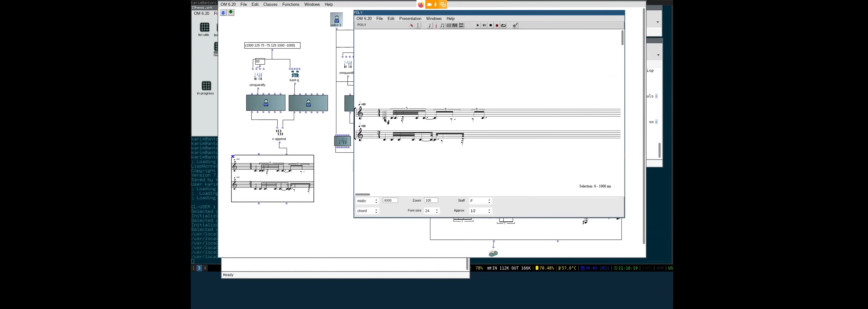
left_click(251, 46)
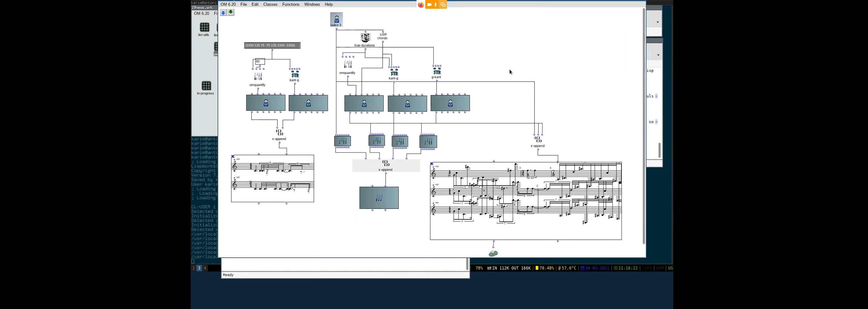
left_click_drag(509, 70, 713, 162)
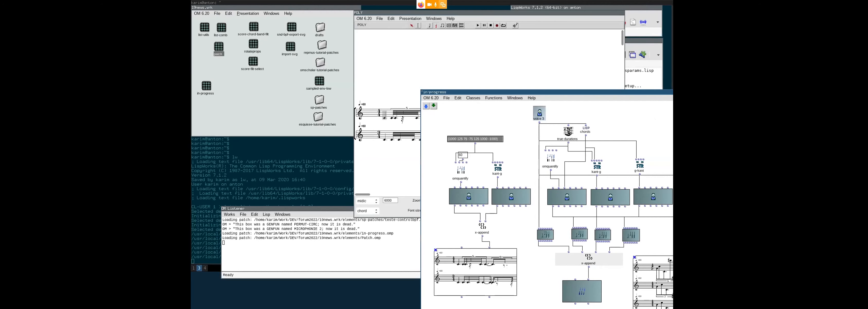
left_click_drag(499, 92, 610, 93)
left_click_drag(506, 13, 330, 18)
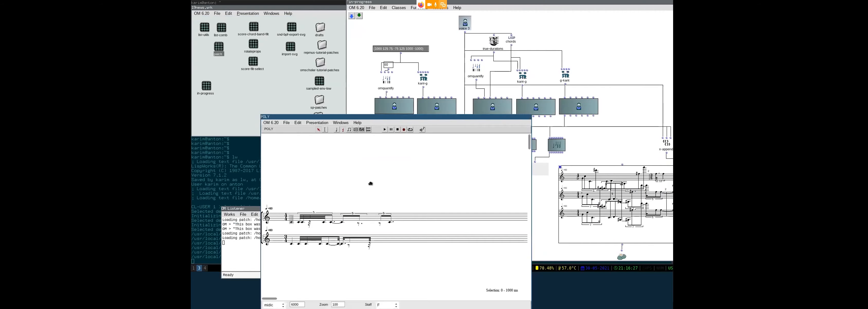
left_click_drag(370, 186, 399, 132)
left_click(332, 168)
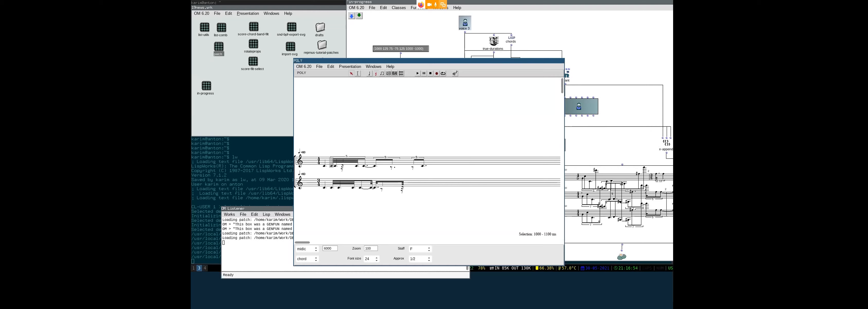
left_click(378, 228)
left_click_drag(404, 117, 418, 145)
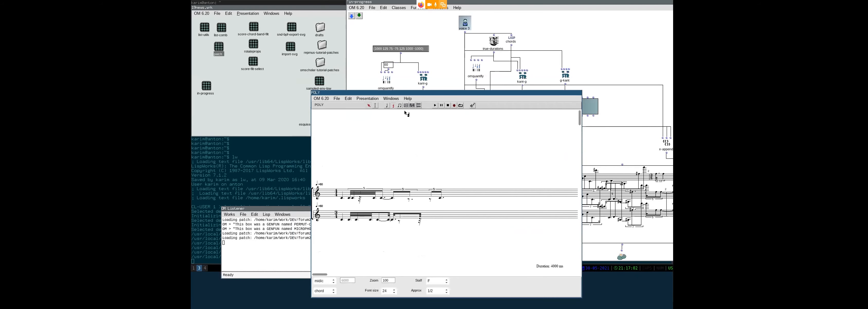
left_click(368, 79)
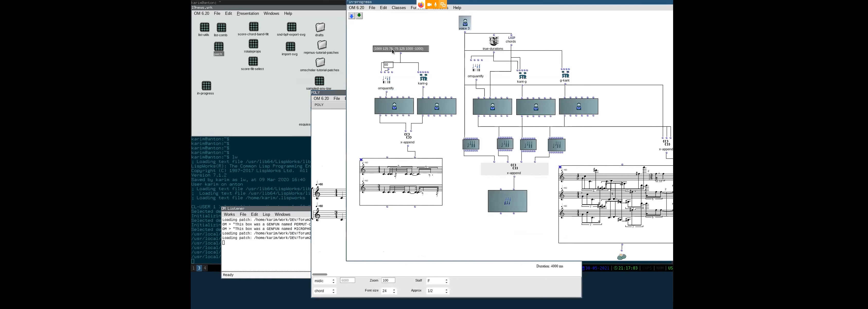
left_click(340, 163)
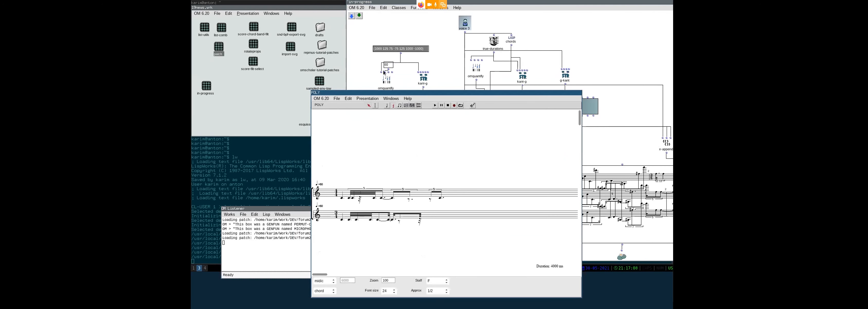
left_click(397, 51)
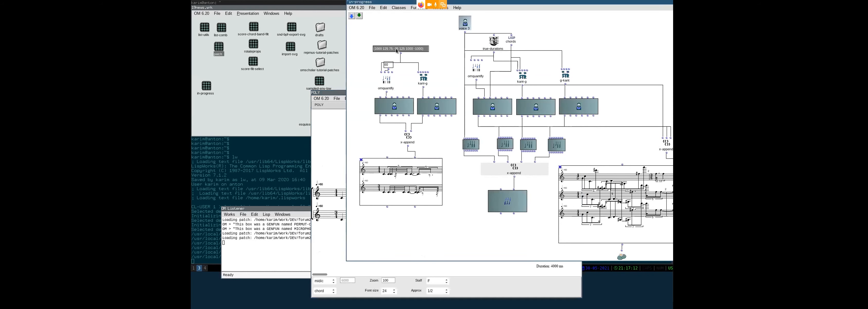
left_click(328, 174)
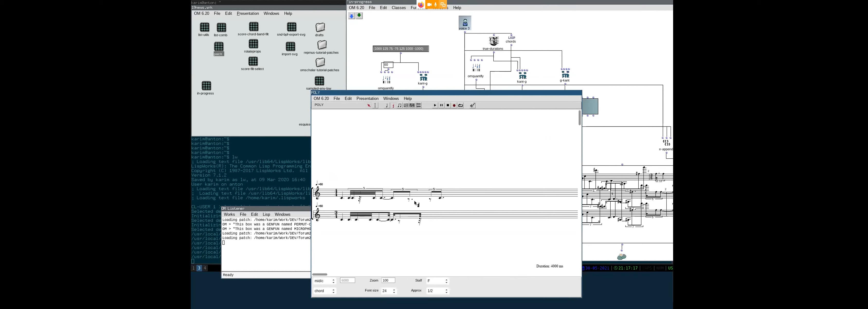
key("ctrl+w")
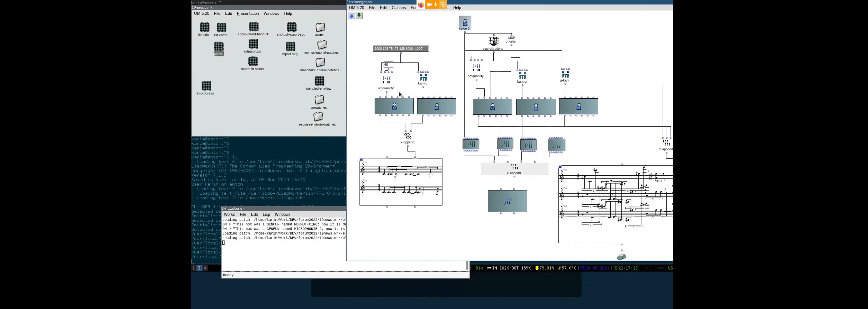
left_click(386, 80)
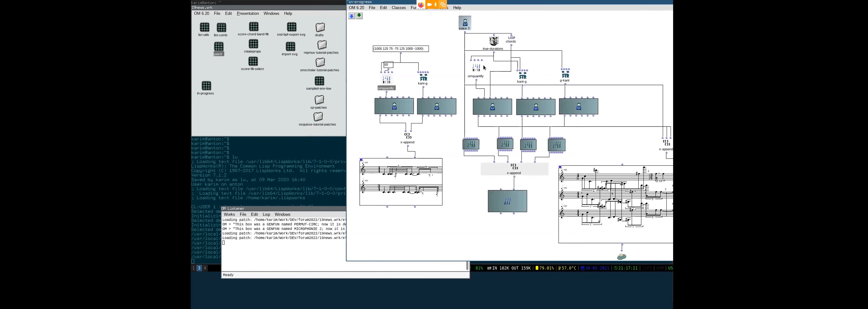
left_click_drag(590, 48, 460, 49)
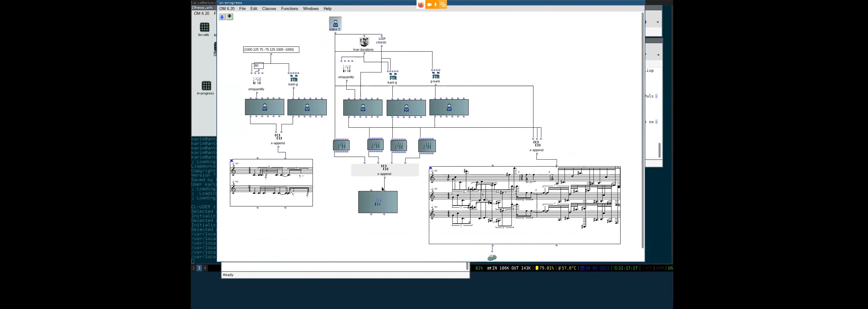
- Open the voice 3 score editor, widen it to span the whole melody, then bring the patch forward
left_click(336, 25)
double_click(336, 25)
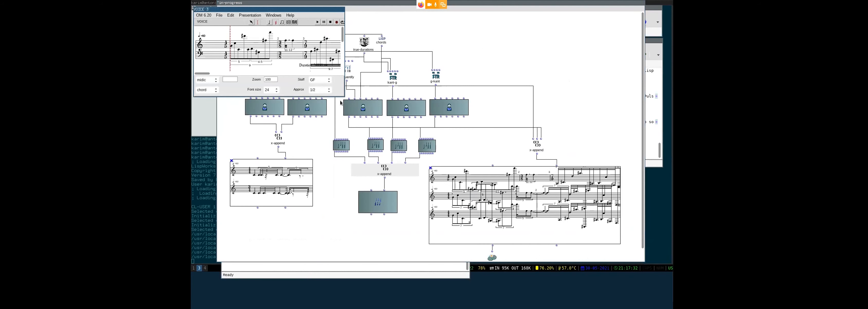
left_click_drag(344, 96, 668, 125)
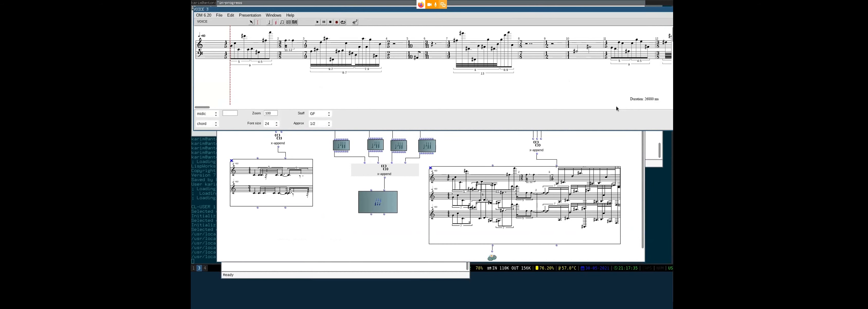
left_click_drag(615, 105, 594, 103)
left_click_drag(249, 88, 282, 89)
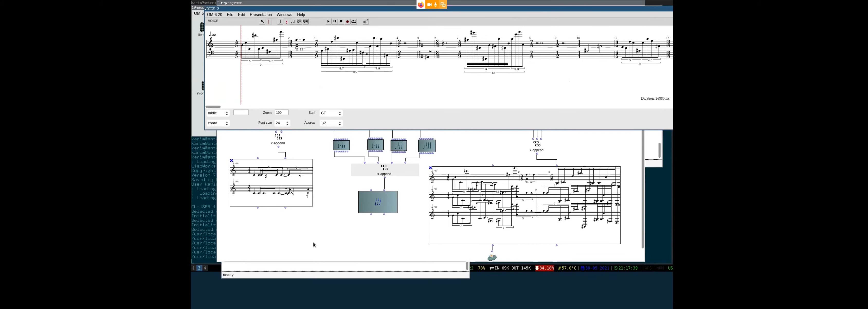
left_click(377, 196)
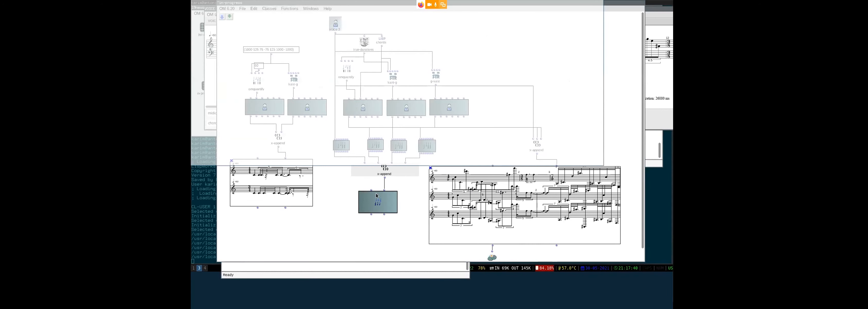
- Open the multi-seq score and read the start times of several third-staff chords
double_click(377, 196)
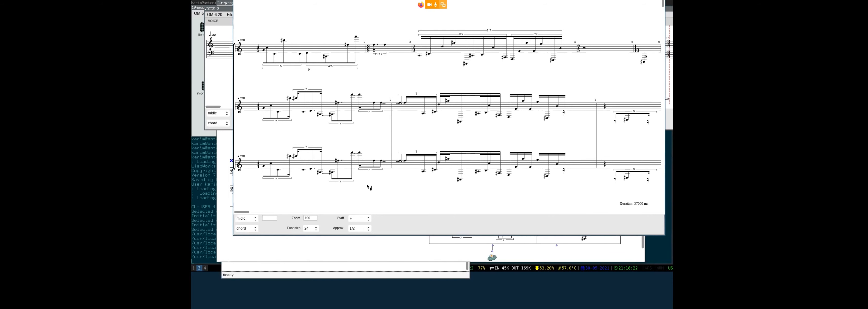
scroll(516, 195, "right", 7)
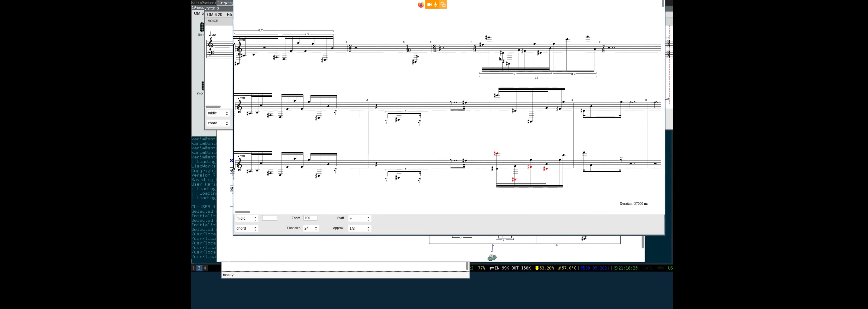
scroll(501, 60, "right", 3)
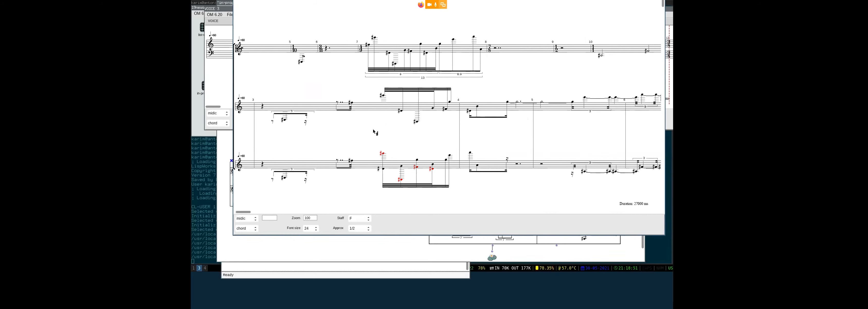
left_click(383, 155)
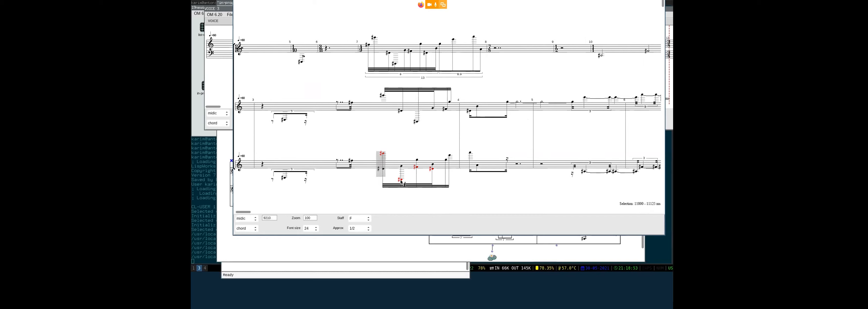
left_click(401, 181)
left_click(421, 170)
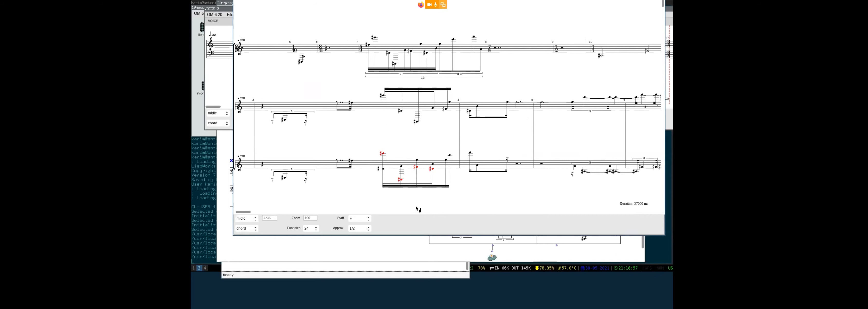
scroll(417, 207, "right", 2)
scroll(416, 206, "right", 5)
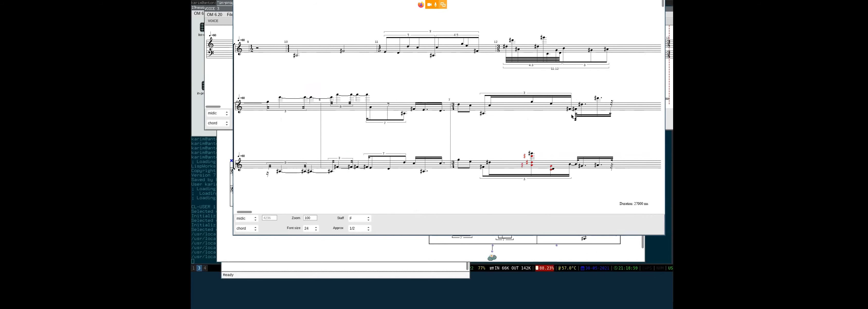
scroll(524, 148, "right", 4)
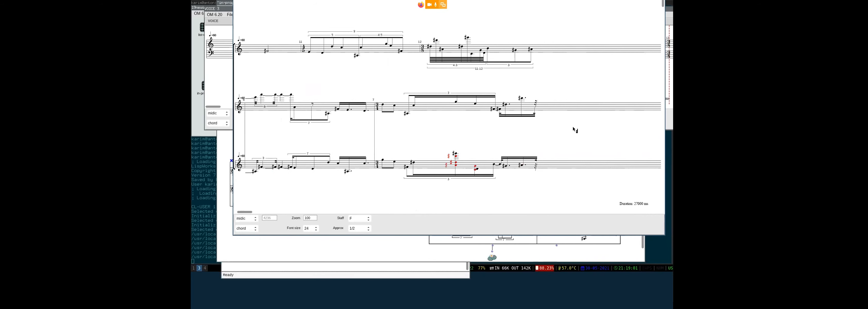
scroll(573, 128, "right", 2)
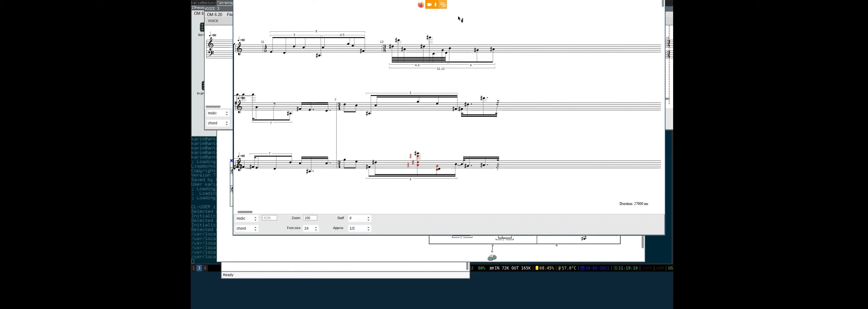
- Move the windows aside and close both the combined and VOICE 3 score editors
left_click_drag(350, 263, 359, 209)
left_click_drag(408, 134, 592, 122)
key("ctrl+w")
key("ctrl+w")
left_click(397, 169)
left_click(366, 212)
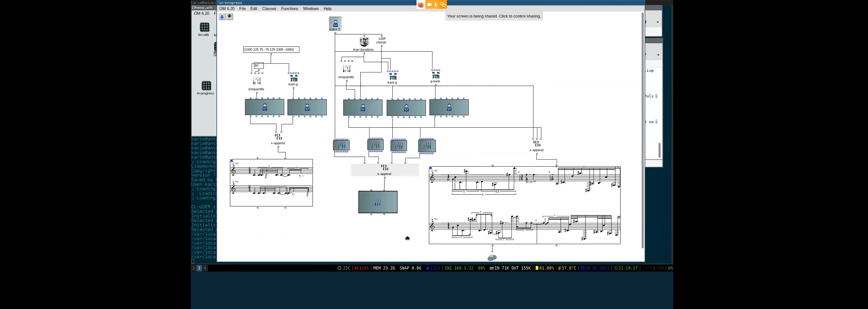
- Rearrange the listener and patch windows, then close the combined score editor
left_click_drag(407, 238, 426, 131)
left_click_drag(332, 199, 356, 220)
left_click_drag(397, 129, 374, 186)
left_click_drag(404, 215, 395, 233)
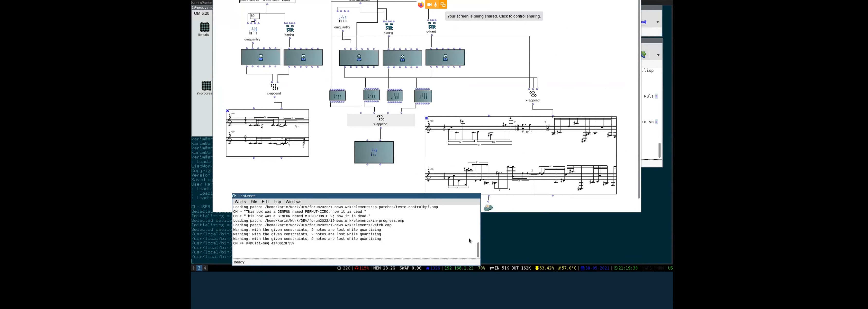
left_click_drag(456, 231, 430, 242)
left_click(433, 199)
left_click(488, 167)
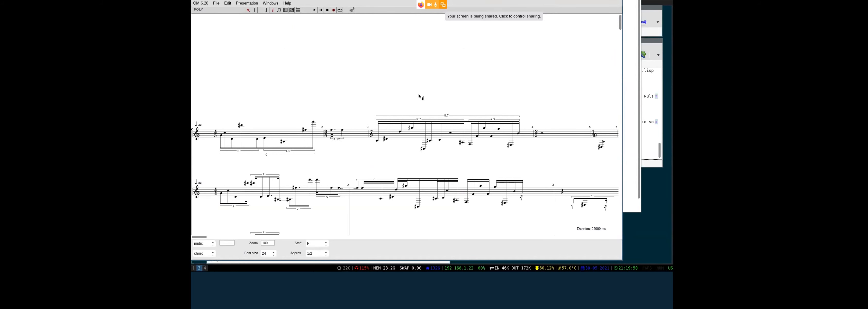
key("ctrl+w")
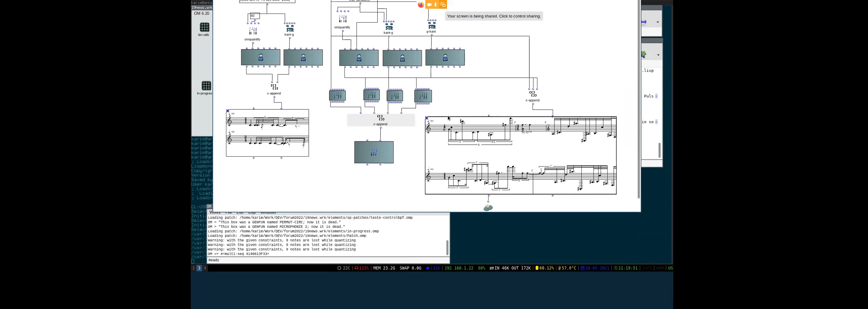
- Reopen the POLY score editor and check the timings of lower-staff chords
double_click(503, 155)
scroll(416, 149, "down", 2)
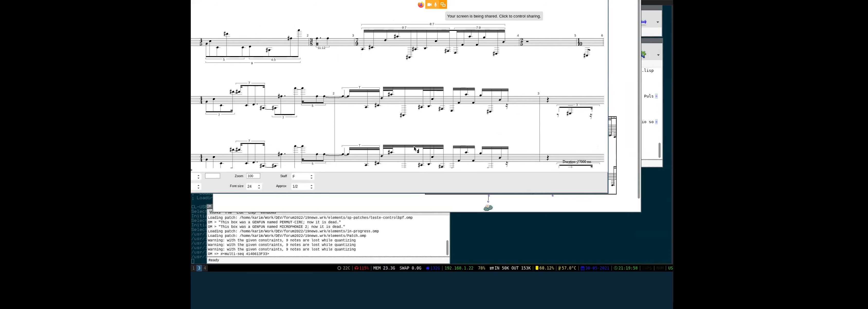
scroll(415, 149, "right", 10)
scroll(286, 98, "down", 4)
left_click(286, 99)
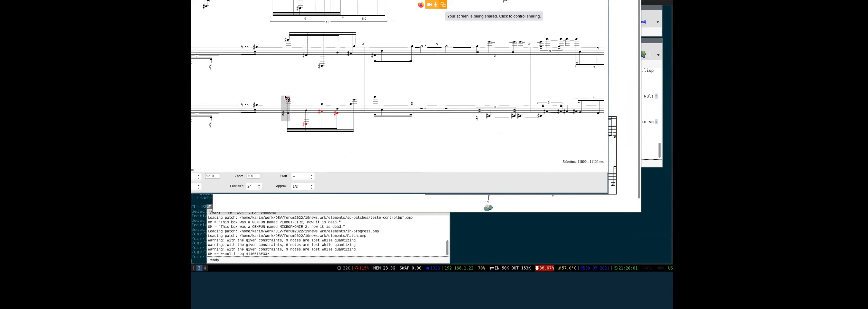
left_click(274, 86)
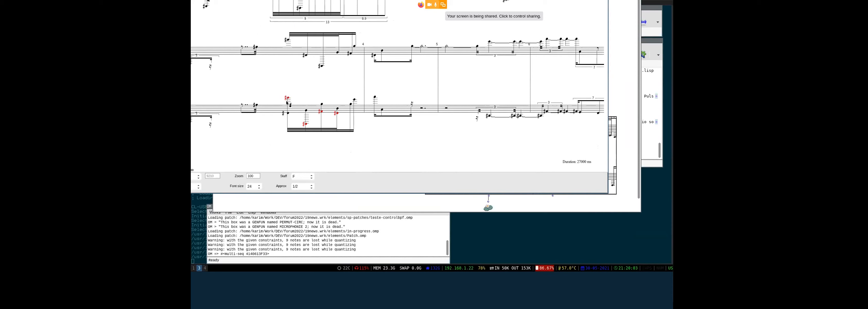
left_click(287, 102)
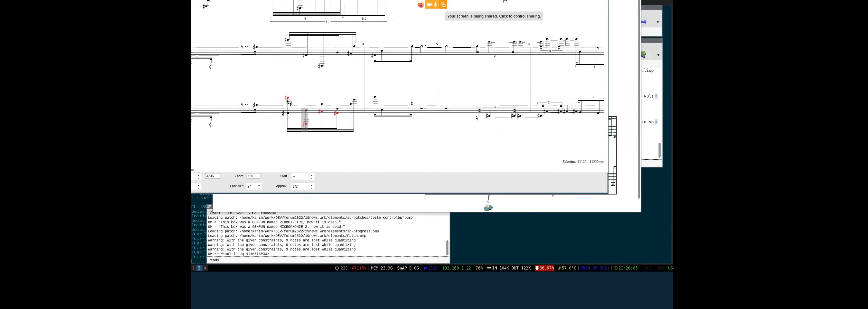
left_click(290, 115)
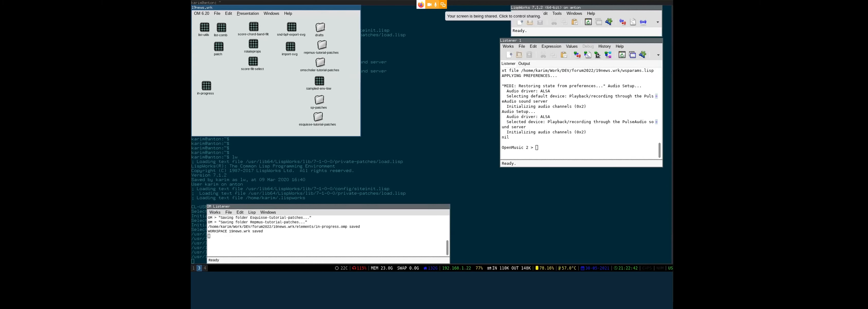
- Open 01-gnuplot from omscholar-tutorial-patches, agreeing to load the OMScholar library
double_click(320, 63)
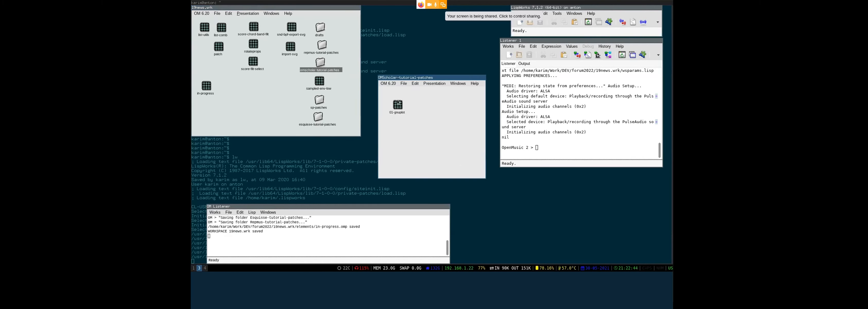
left_click(399, 108)
double_click(398, 107)
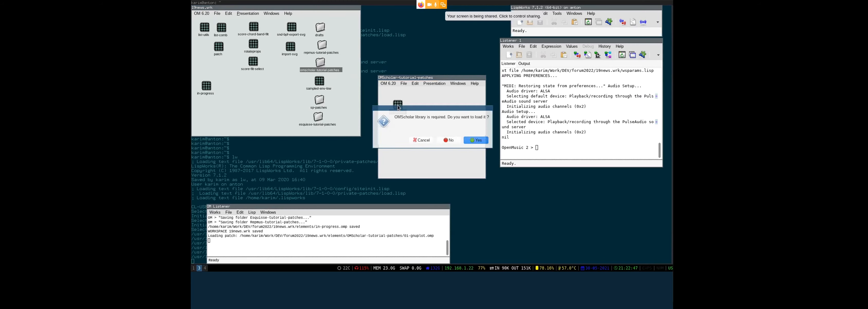
left_click(477, 141)
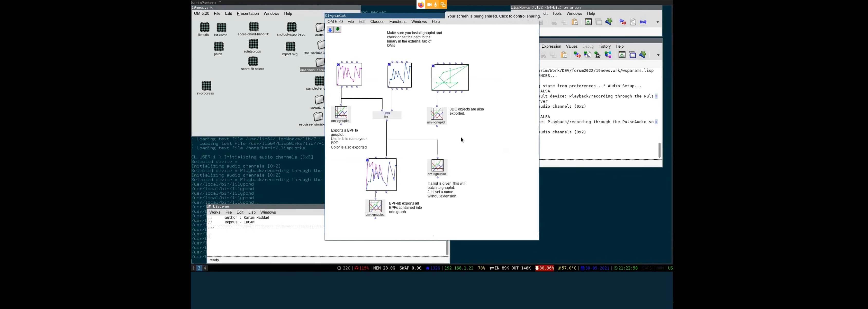
left_click_drag(476, 142, 509, 133)
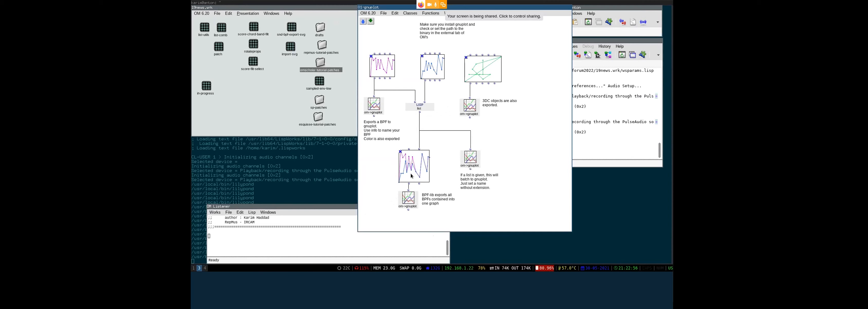
- Export the first BPF curve as SVG and orbit the 3DC curve in its 3-D editor
double_click(382, 71)
left_click(217, 4)
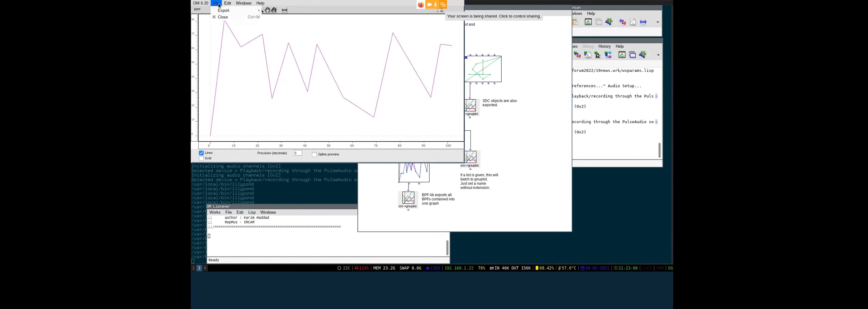
mouse_move(241, 10)
left_click(286, 24)
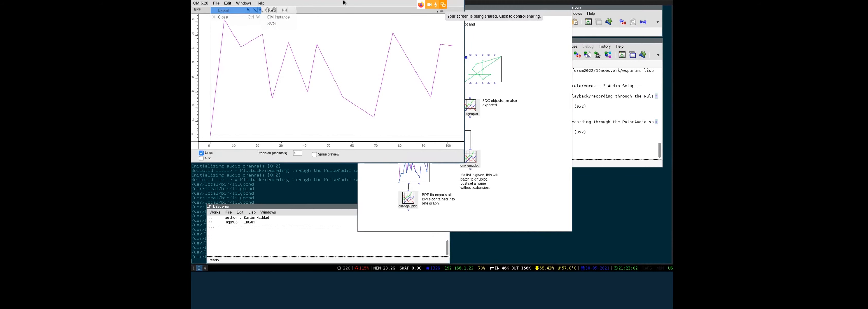
double_click(489, 73)
left_click_drag(324, 116, 404, 110)
key("ctrl+w")
left_click(377, 110)
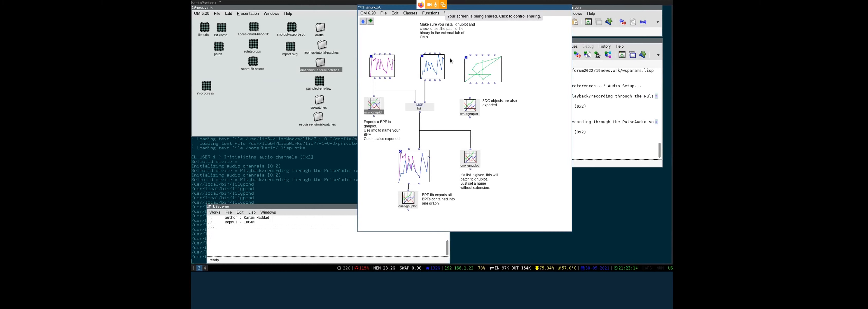
- Check the Gnuplot preferences, keeping pdf output and name BPF, and cancel without changes
left_click(368, 13)
left_click(370, 29)
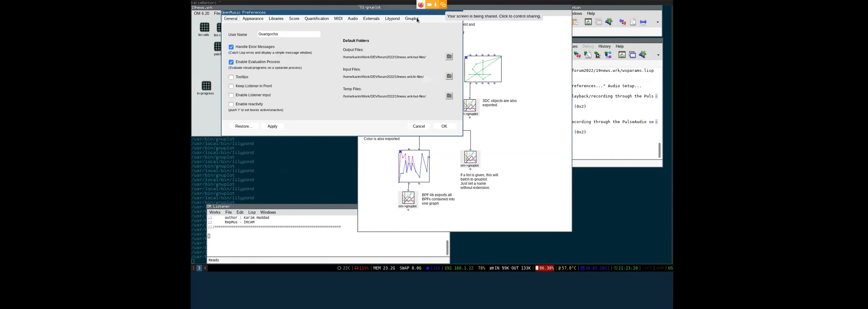
left_click(415, 18)
left_click(281, 39)
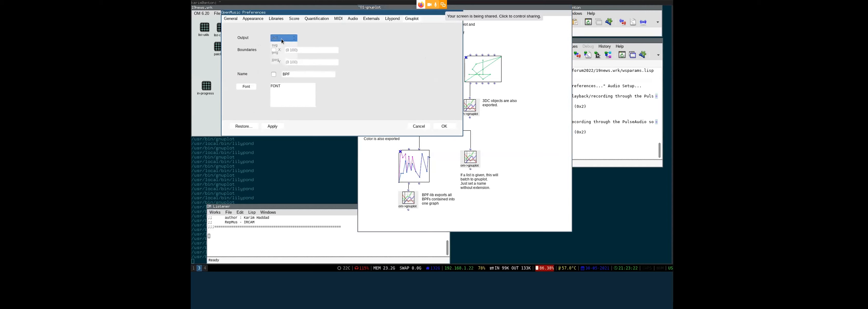
left_click(282, 39)
left_click(282, 39)
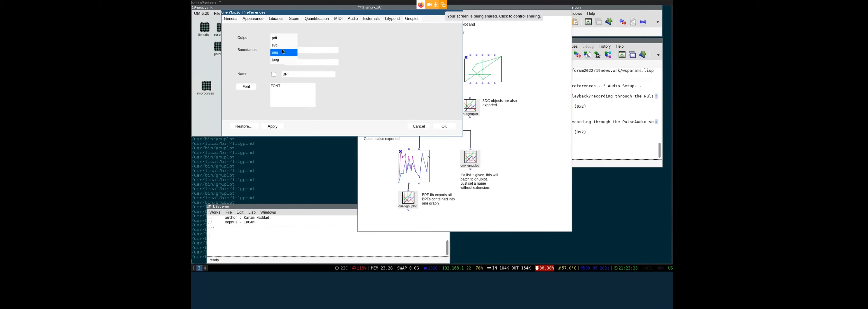
left_click(372, 23)
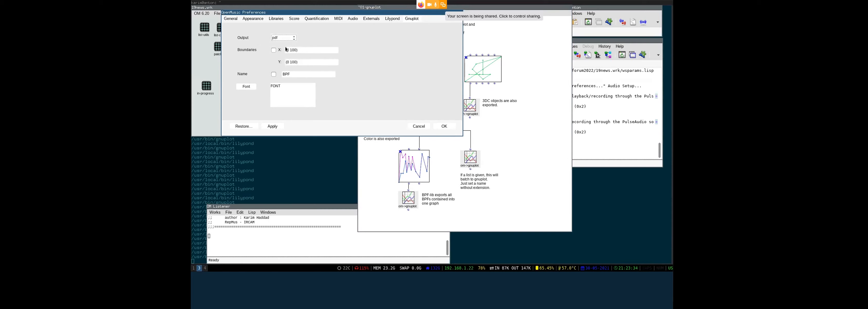
left_click(296, 73)
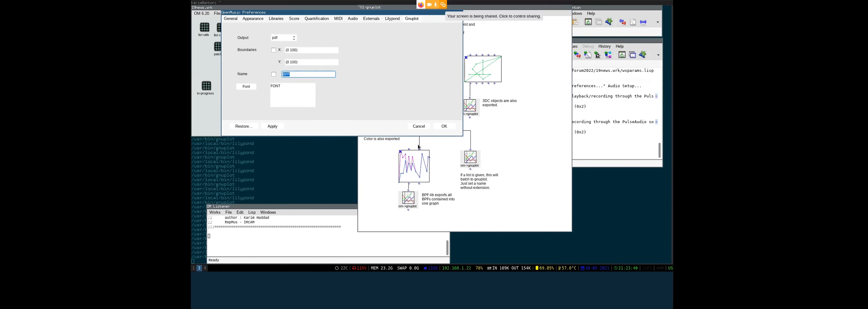
left_click(423, 122)
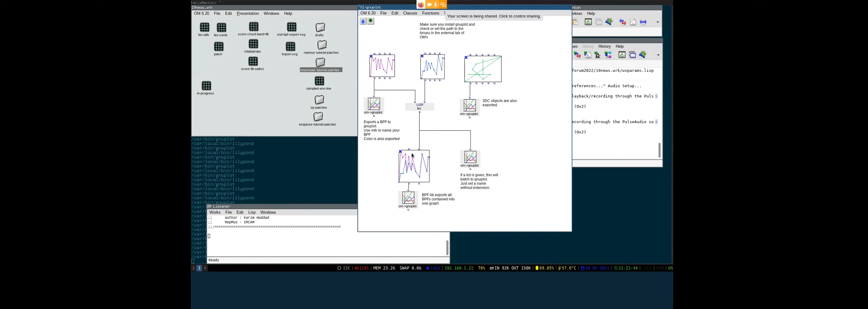
- View the BPF-lib curves, then evaluate the bottom om->gnuplot box, saving as multi.pdf
double_click(415, 171)
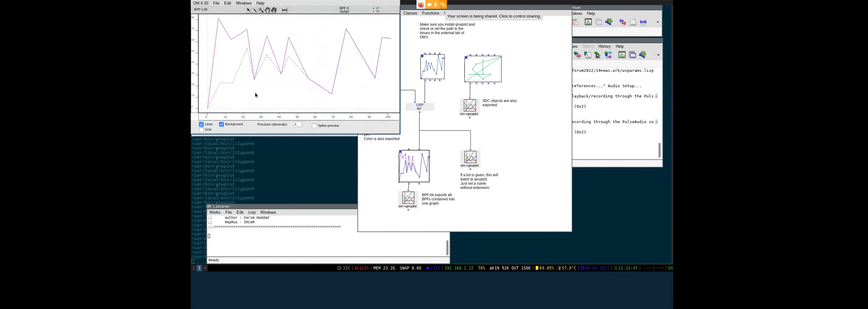
key("ctrl+w")
left_click(407, 202)
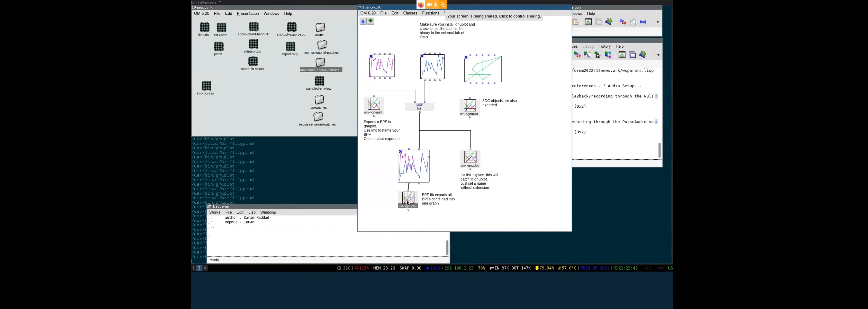
key("v")
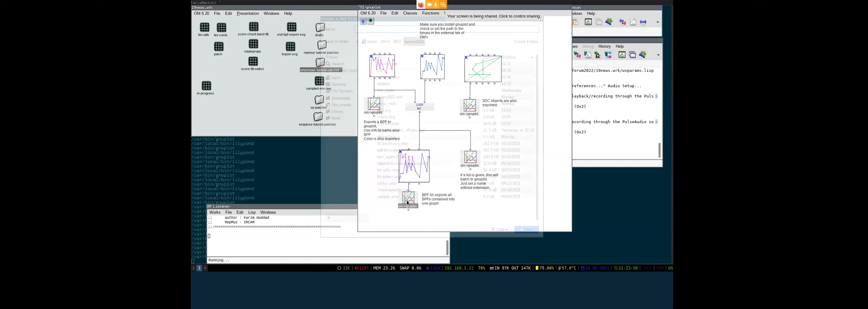
type("multi.pdf")
key("Return")
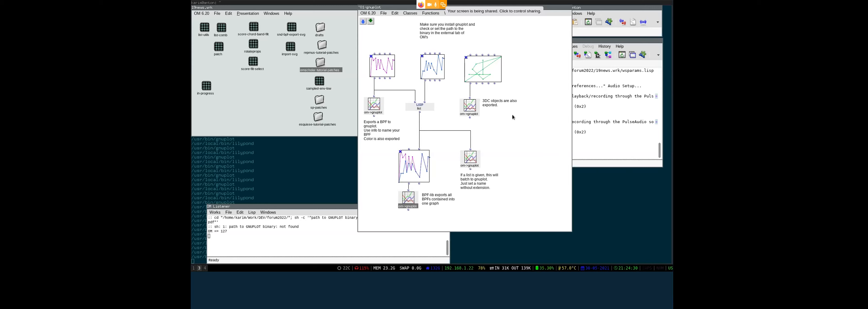
- Apply and confirm the Gnuplot preferences, then select the bottom om->gnuplot box
left_click(371, 14)
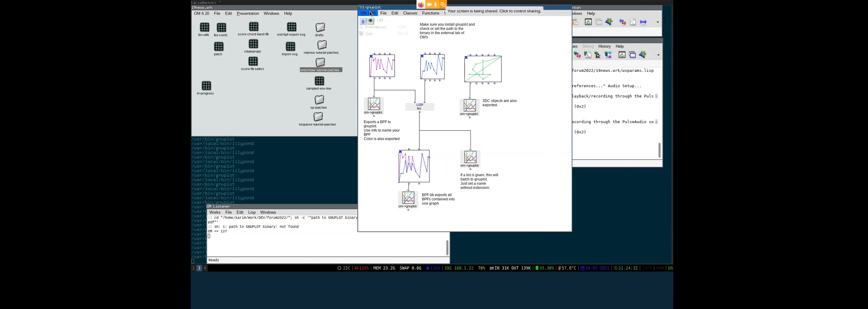
left_click(371, 26)
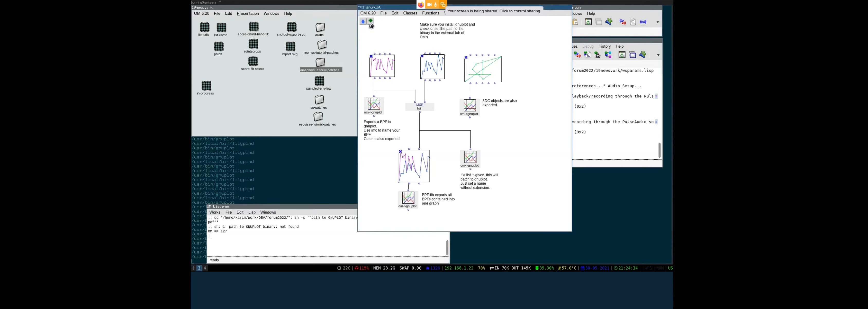
left_click(411, 18)
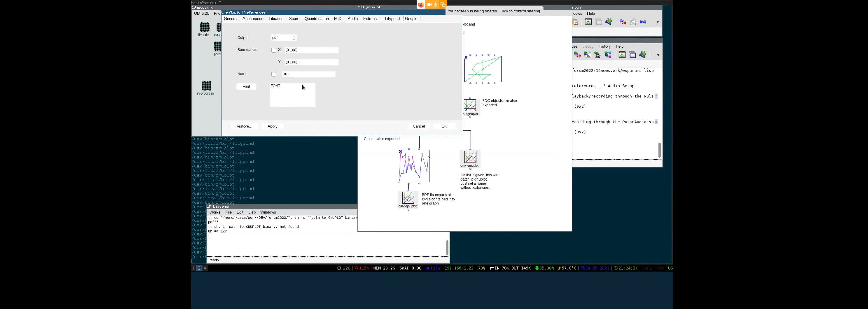
left_click(272, 126)
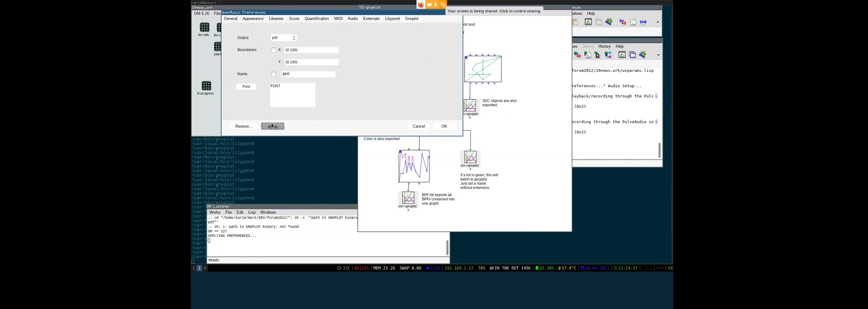
left_click(446, 127)
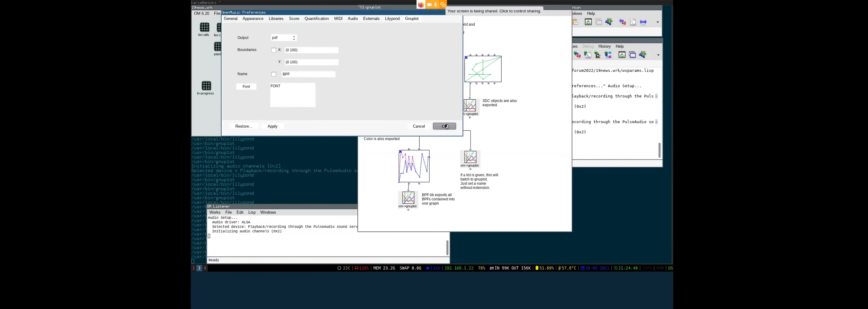
left_click(406, 200)
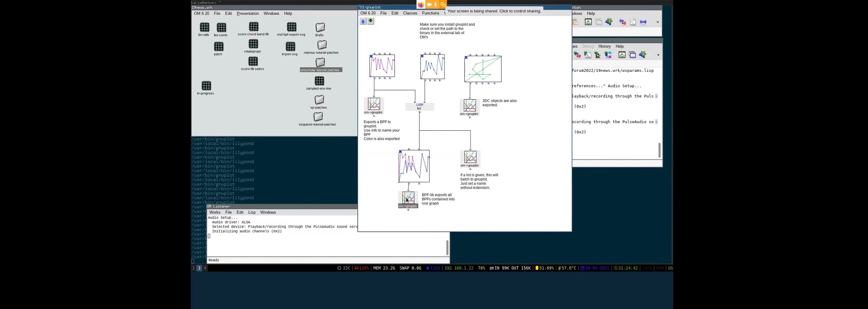
- Re-run the export and view multi.pdf beside the BPF-lib curve editor
key("v")
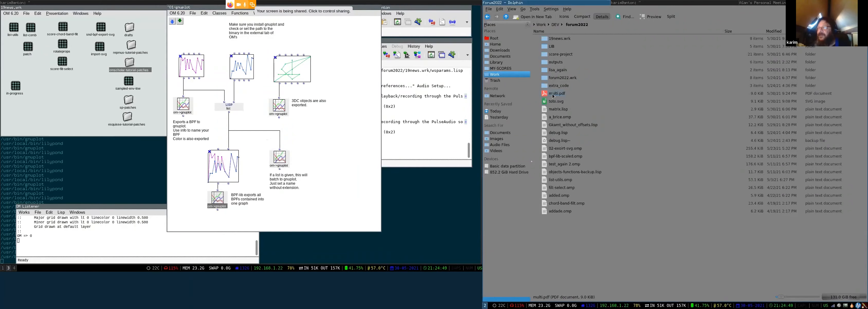
left_click(553, 95)
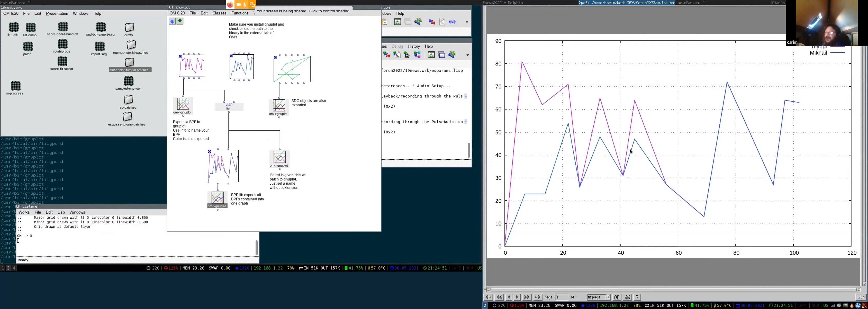
double_click(219, 172)
left_click_drag(224, 79, 738, 224)
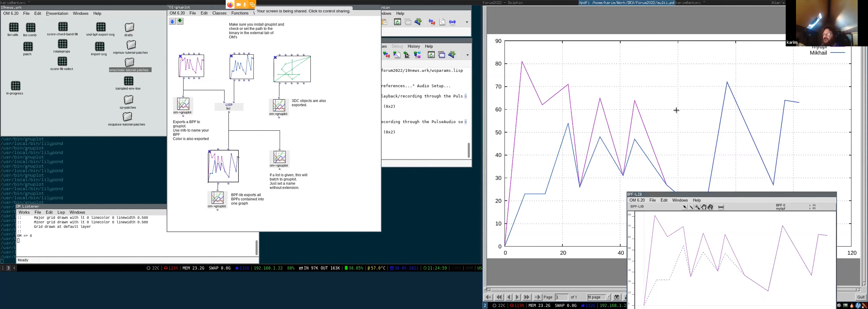
- Close the PDF viewer and curve editor, then evaluate the om->gnuplot box again
key("q")
key("ctrl+w")
left_click(280, 106)
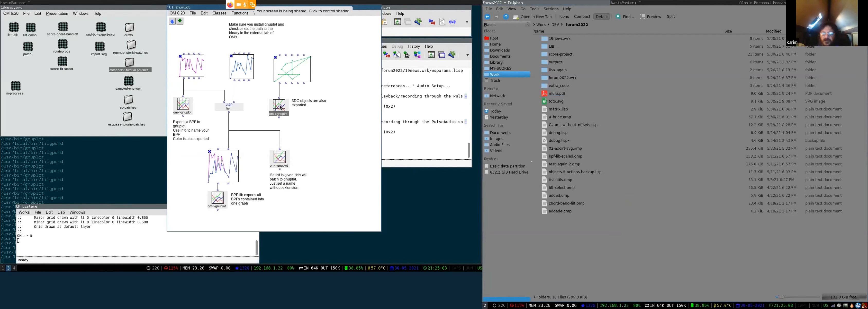
key("v")
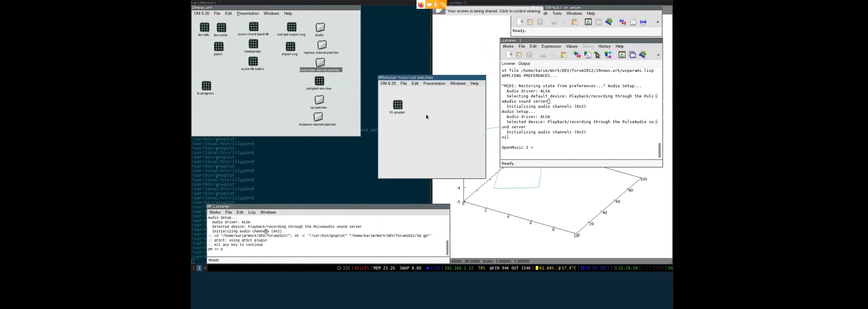
- Open 01-gnuplot and browse the Functions > Libraries > OMScholar > GnuPlot menu
double_click(398, 106)
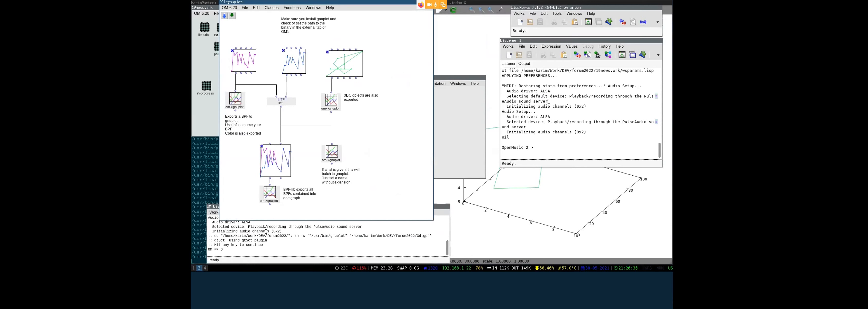
left_click(292, 7)
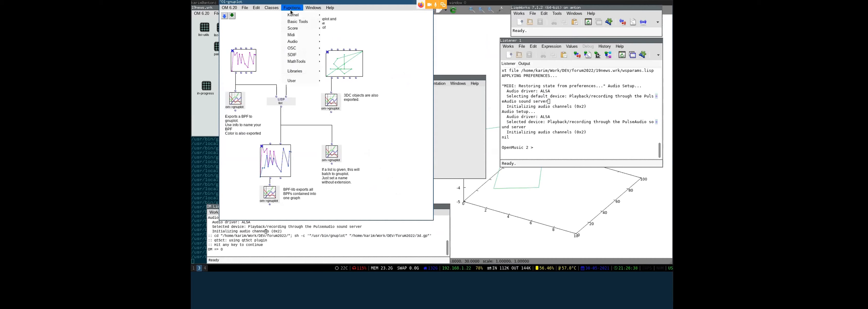
mouse_move(298, 72)
mouse_move(351, 73)
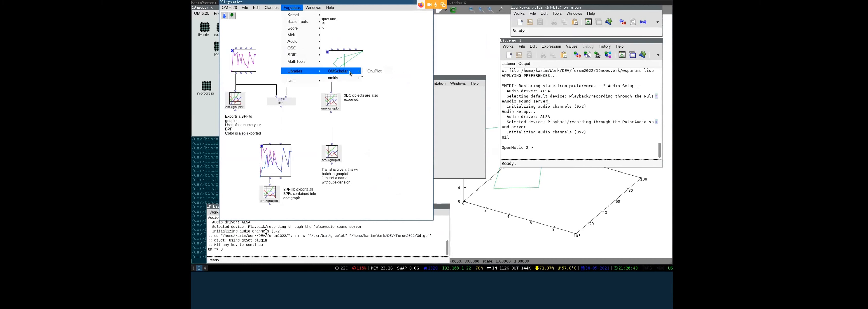
mouse_move(394, 73)
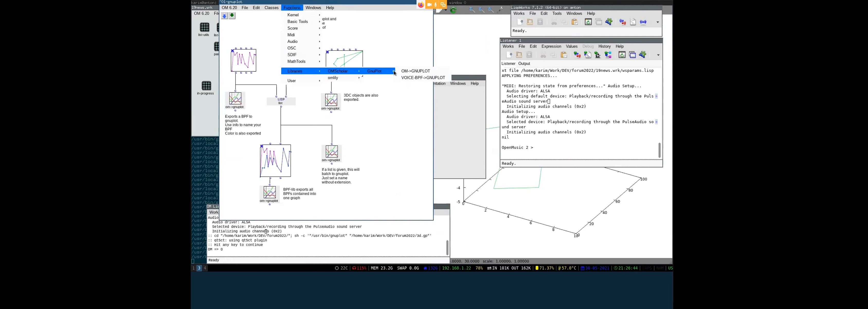
left_click(387, 110)
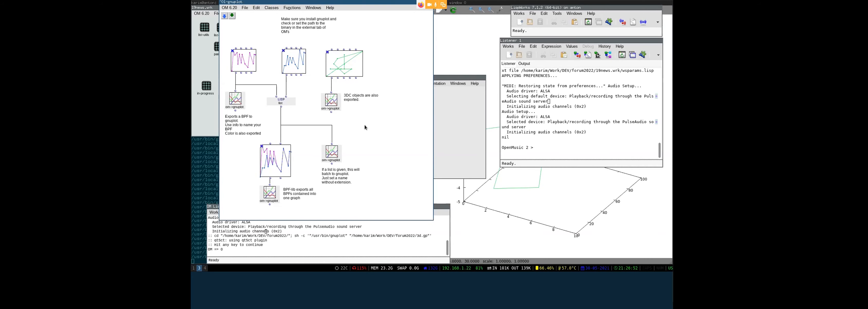
- Close the 01-gnuplot patch, the gnuplot 3-D plot and the tutorial patches folder
key("ctrl+w")
key("q")
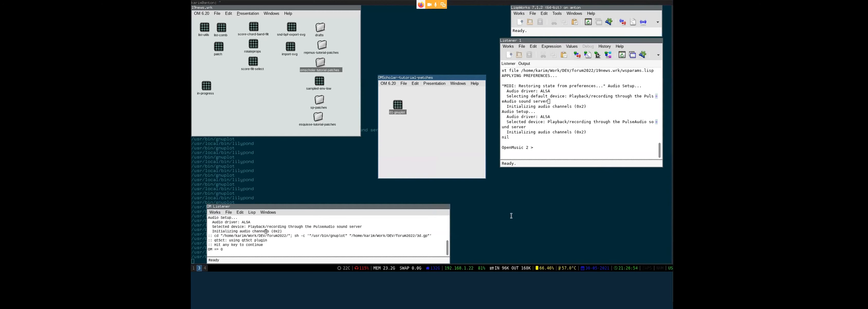
left_click(423, 131)
key("ctrl+w")
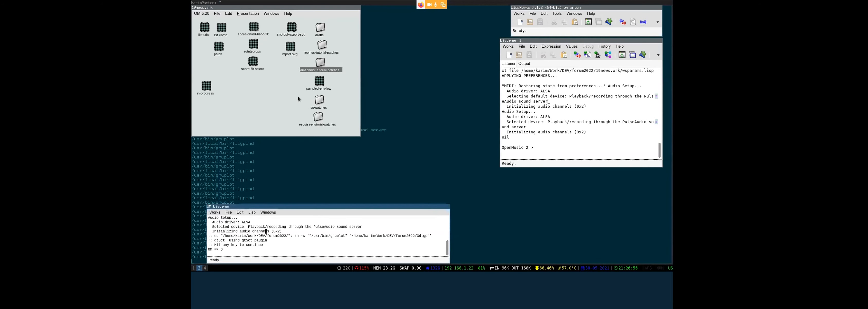
left_click(298, 97)
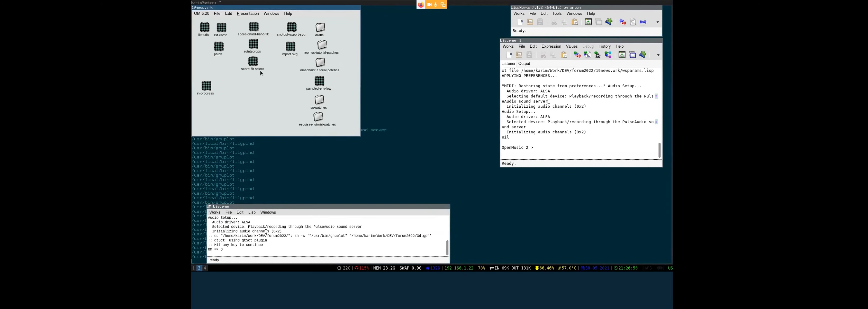